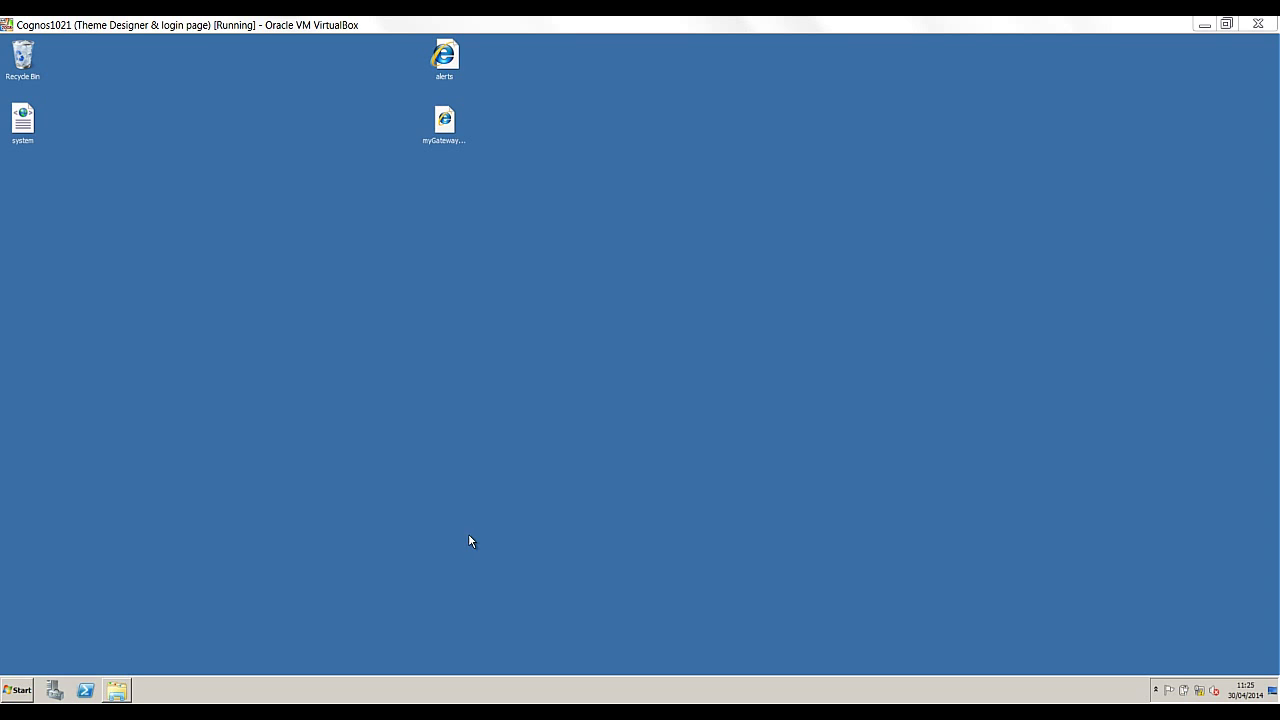
Step: Launch Internet Explorer from the Start menu to load the standard IBM Cognos Log on page
{"action": "left_click", "coordinate": [17, 690]}
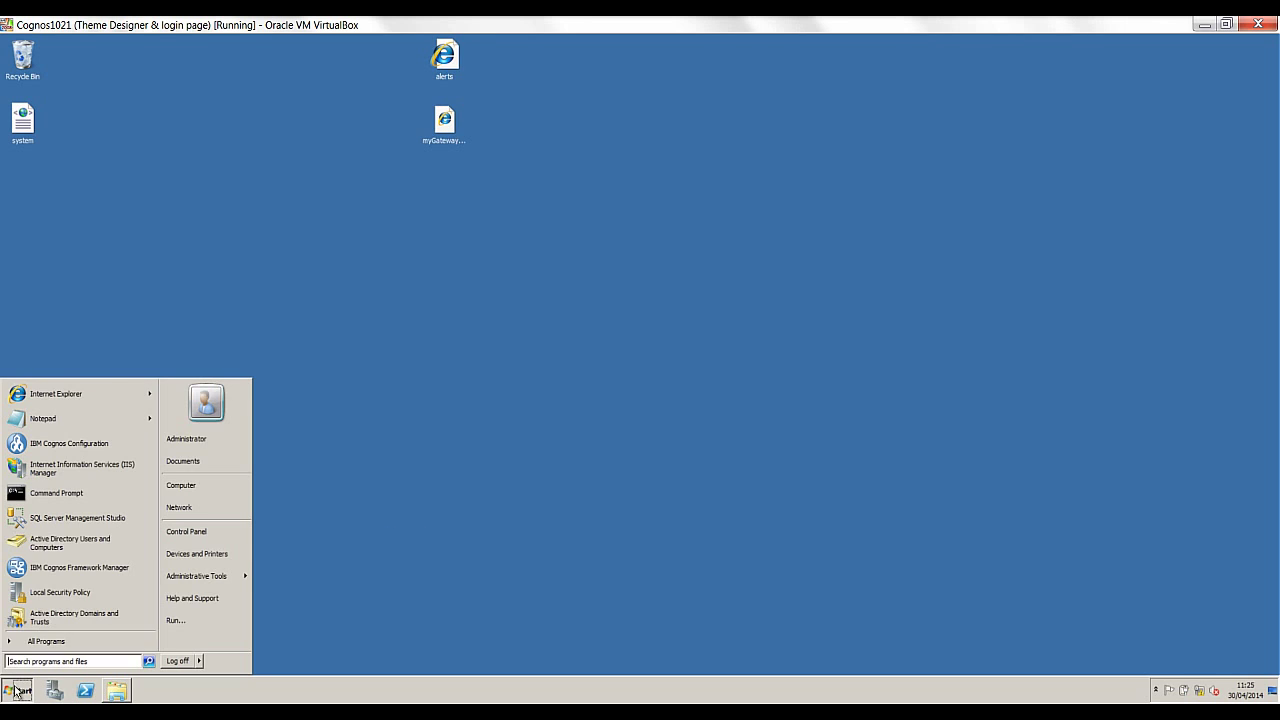
{"action": "left_click", "coordinate": [82, 396]}
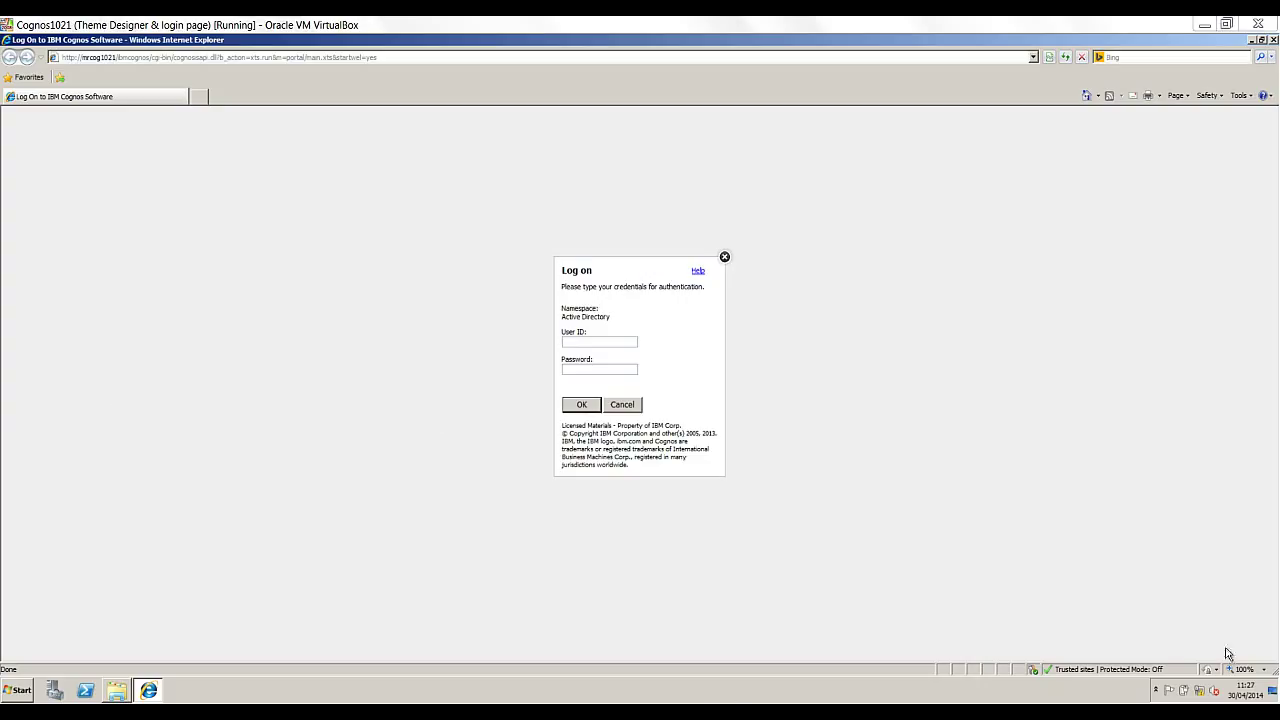
Step: Close the browser and save a blank Notepad file as MyGateway1Template.xhtml on the desktop
{"action": "left_click", "coordinate": [1273, 40]}
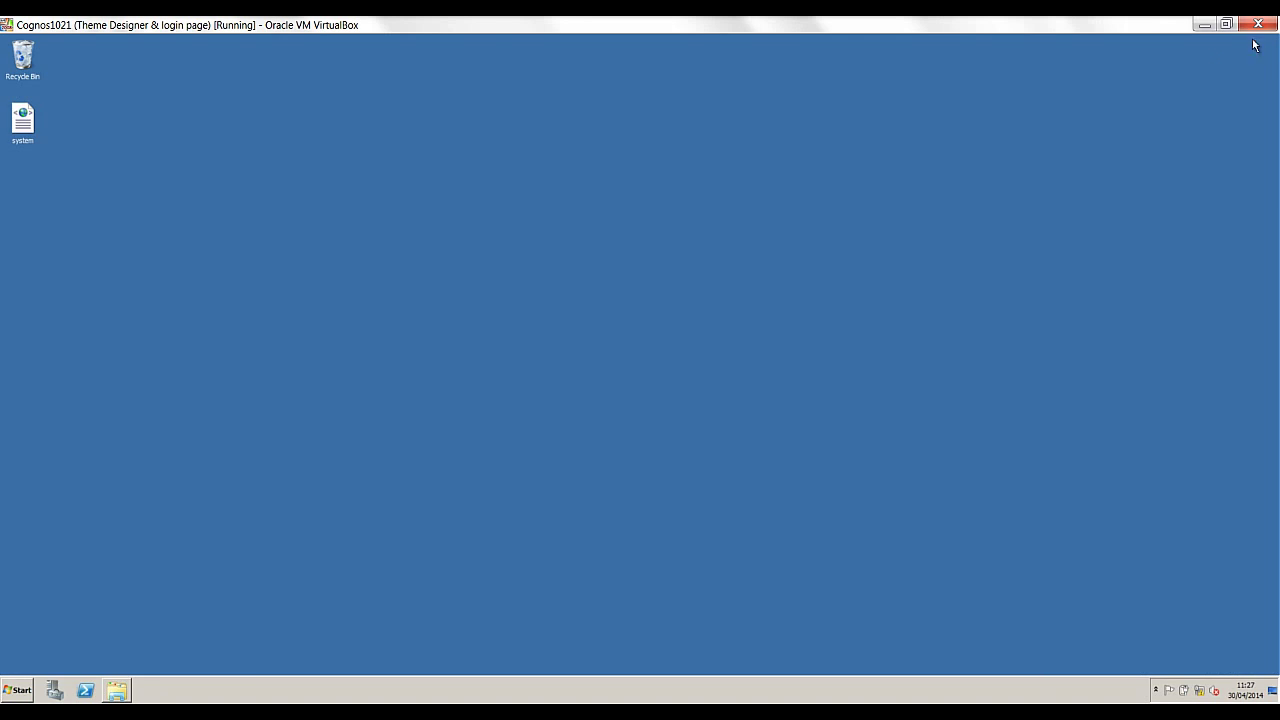
{"action": "left_click", "coordinate": [25, 690]}
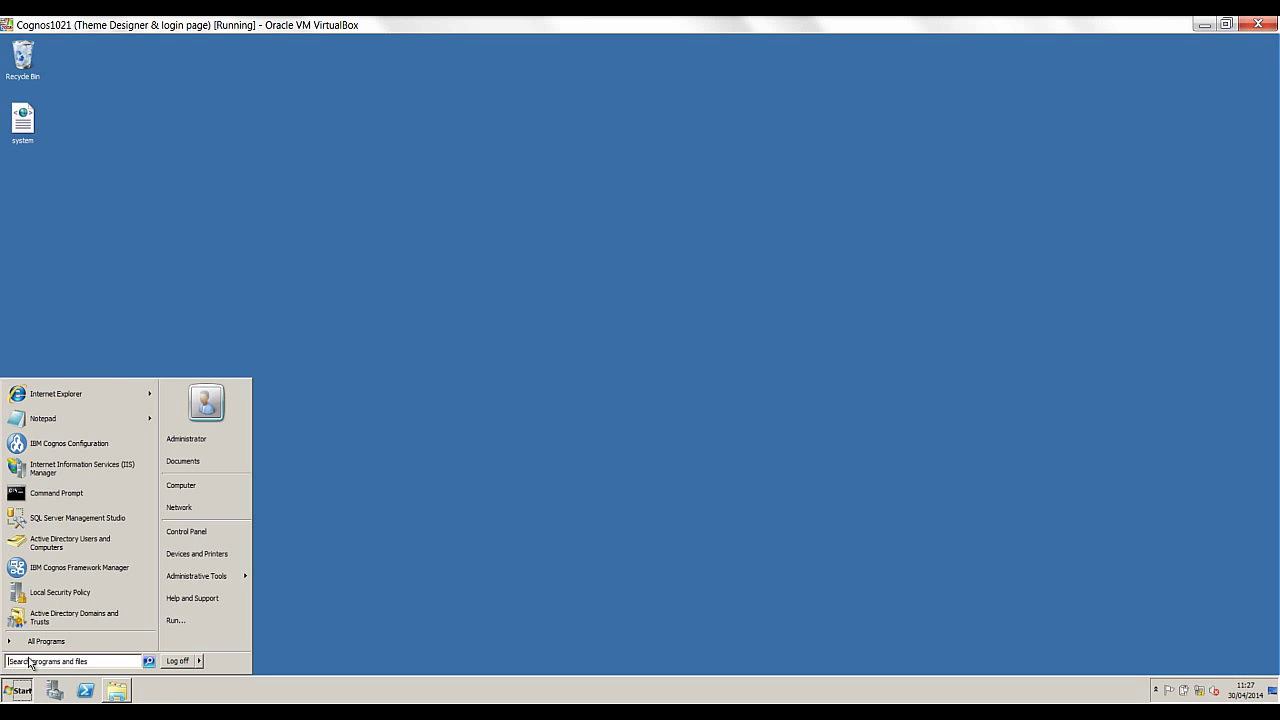
{"action": "left_click", "coordinate": [32, 418]}
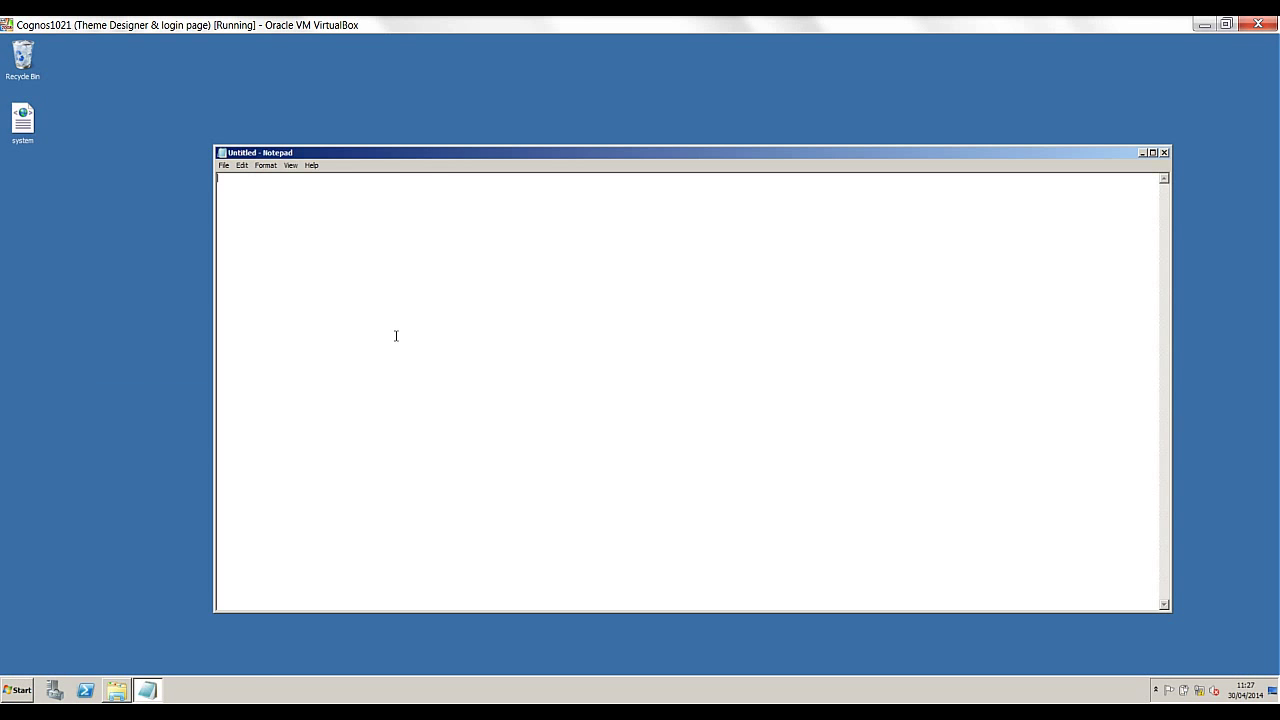
{"action": "left_click", "coordinate": [224, 165]}
{"action": "left_click", "coordinate": [262, 212]}
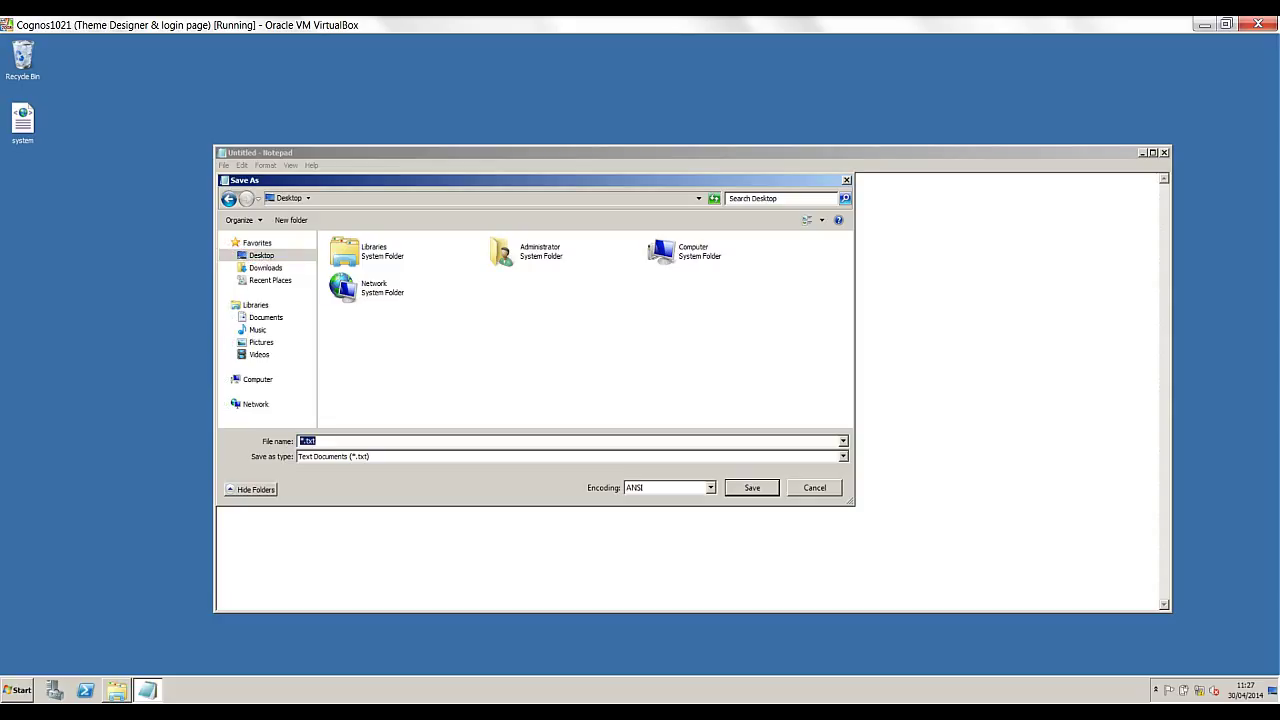
{"action": "type", "text": "MyGateway1Template.xhtml"}
{"action": "left_click", "coordinate": [750, 489]}
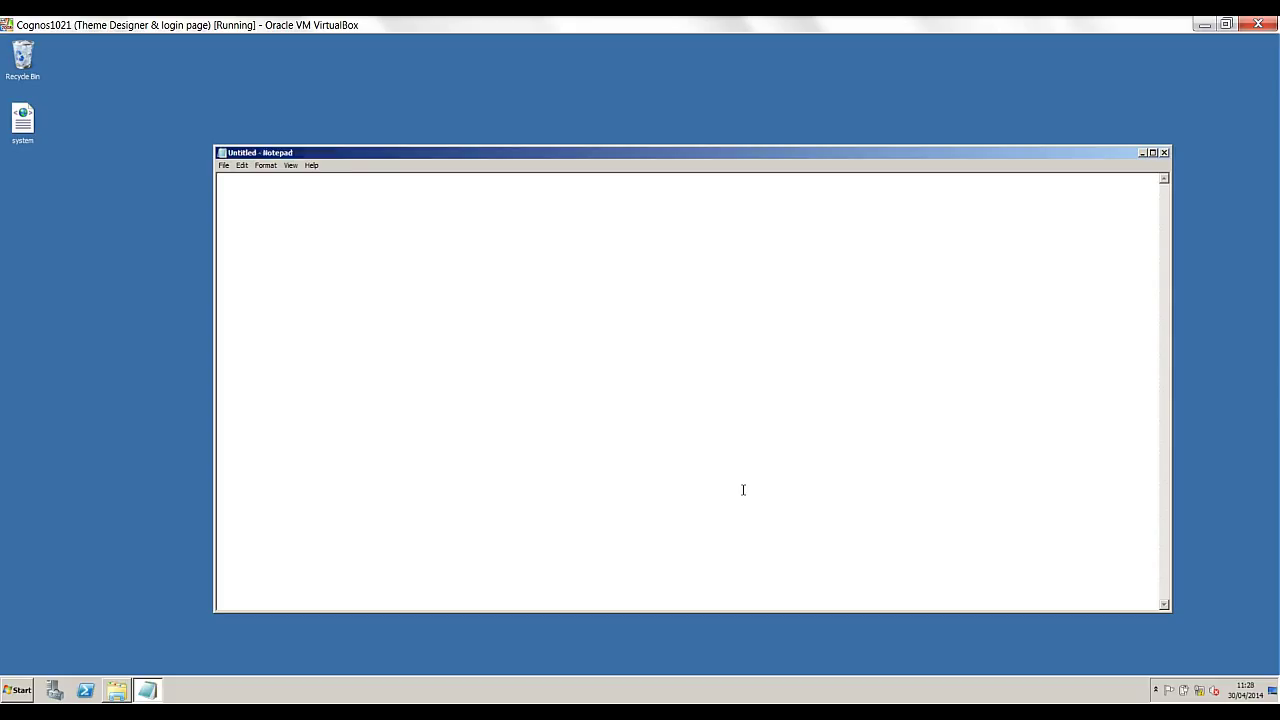
{"action": "left_click", "coordinate": [1165, 152]}
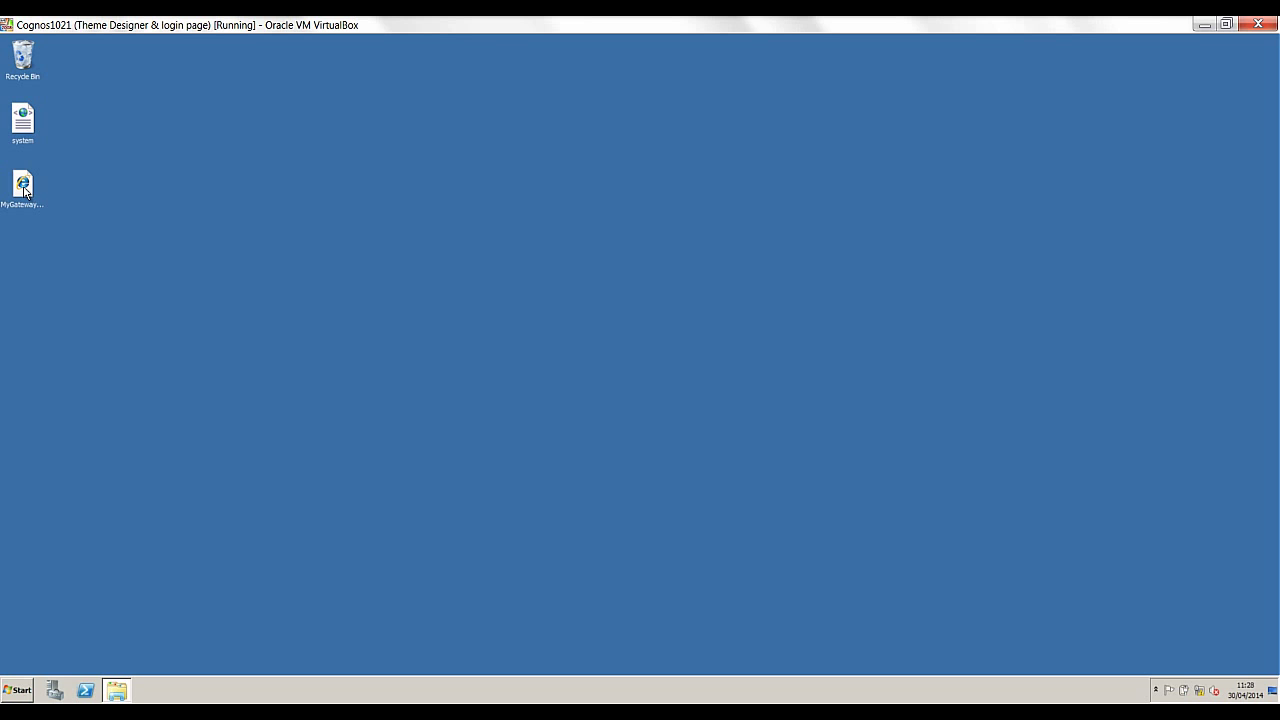
Step: Open MyGateway1Template in Notepad, paste in the custom Cognos login-page HTML, and save it
{"action": "left_click_drag", "start_coordinate": [26, 196], "coordinate": [349, 201]}
{"action": "right_click", "coordinate": [350, 201]}
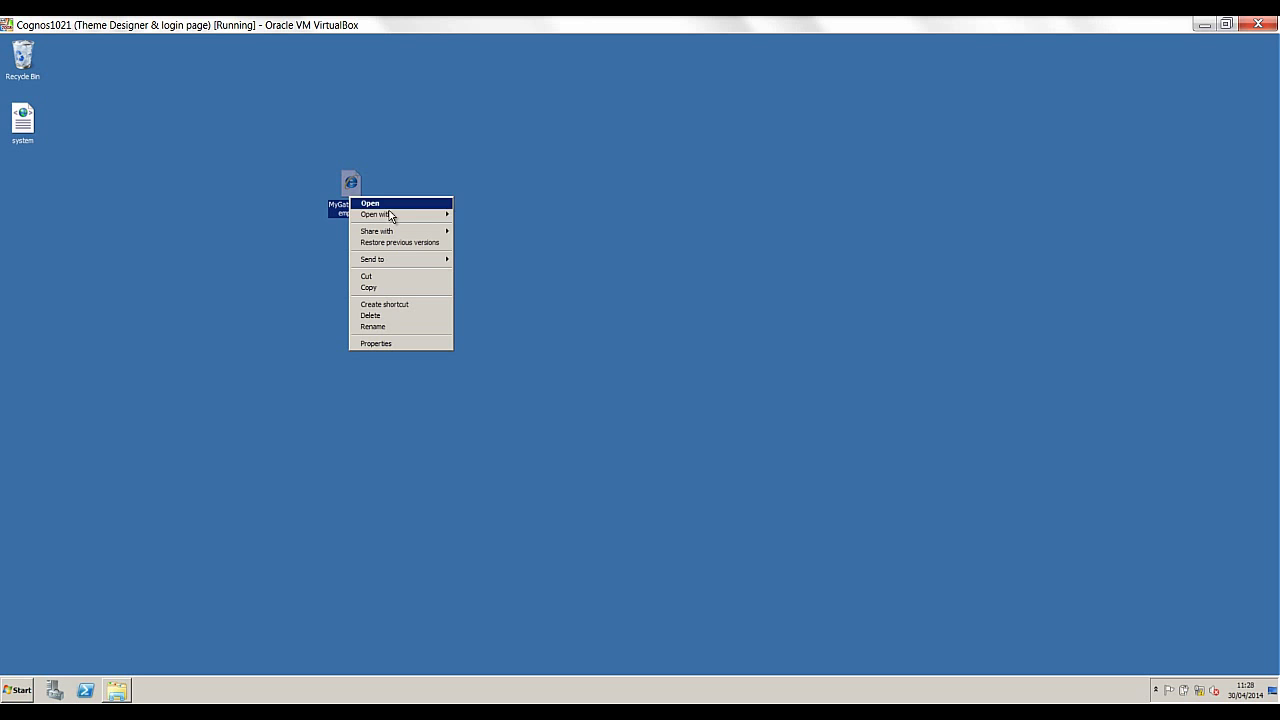
{"action": "mouse_move", "coordinate": [440, 215]}
{"action": "left_click", "coordinate": [481, 226]}
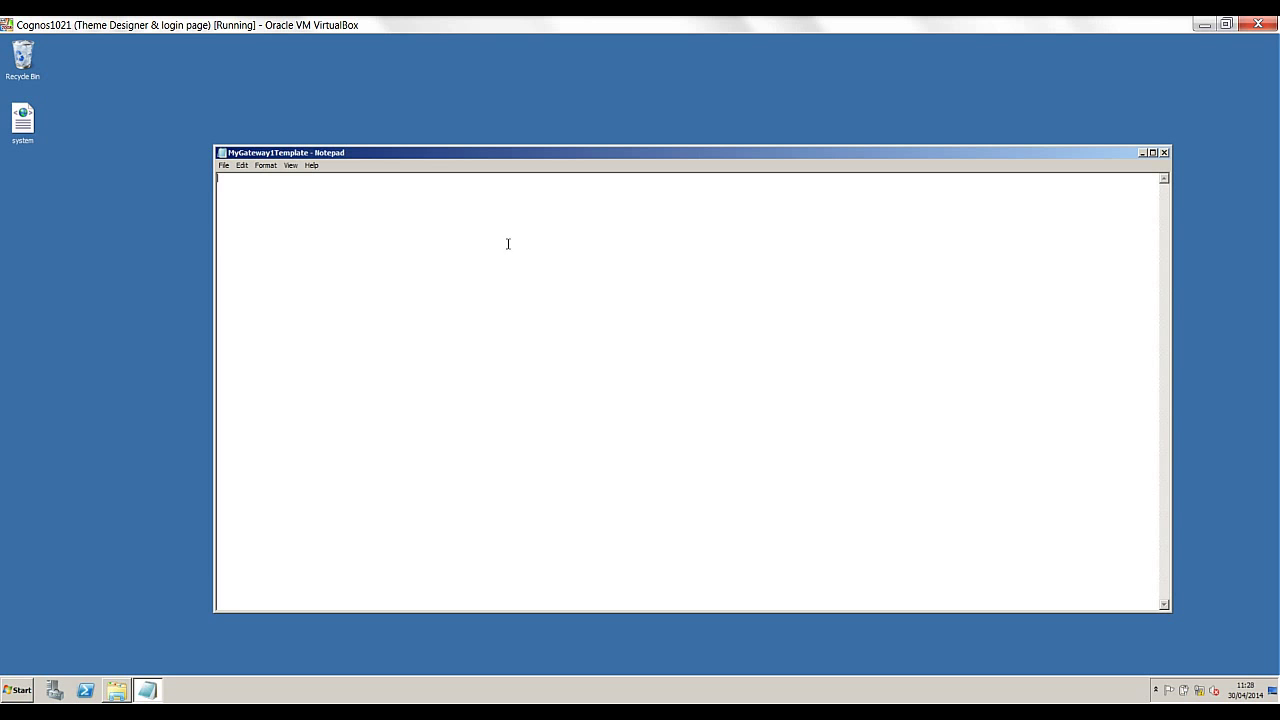
{"action": "key", "text": "ctrl+End"}
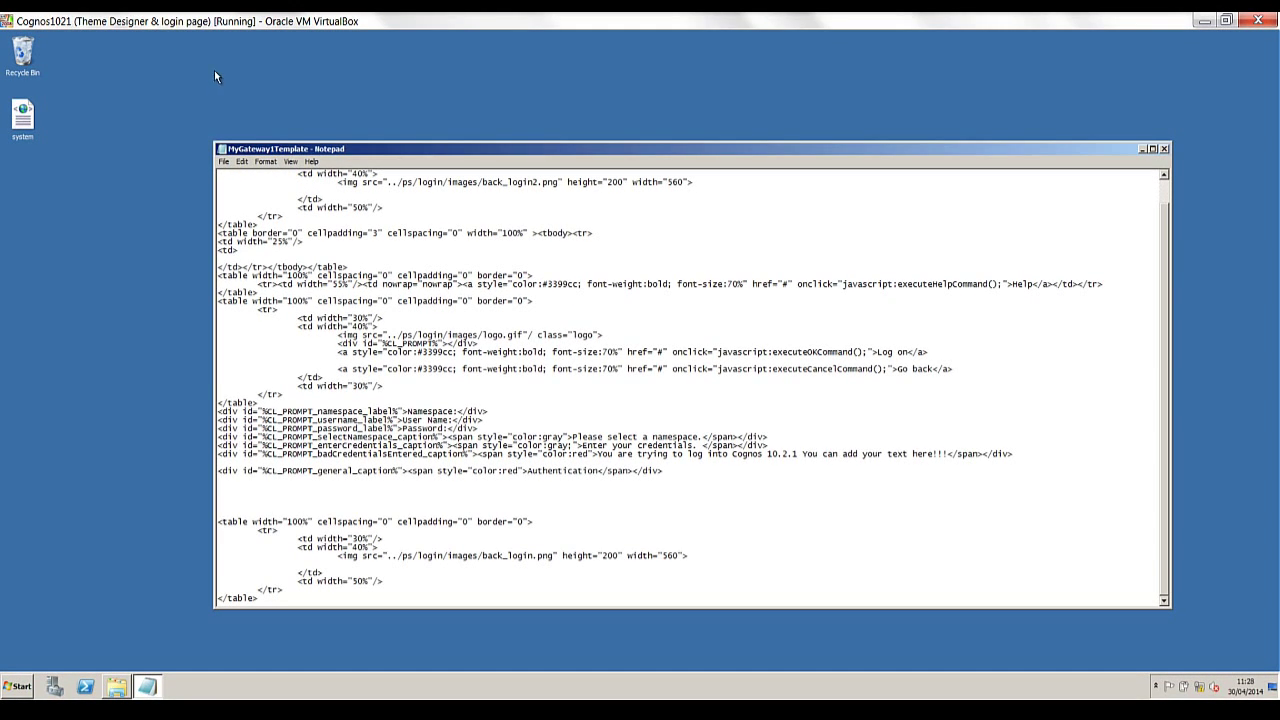
{"action": "left_click", "coordinate": [223, 161]}
{"action": "left_click", "coordinate": [250, 197]}
{"action": "left_click", "coordinate": [1164, 148]}
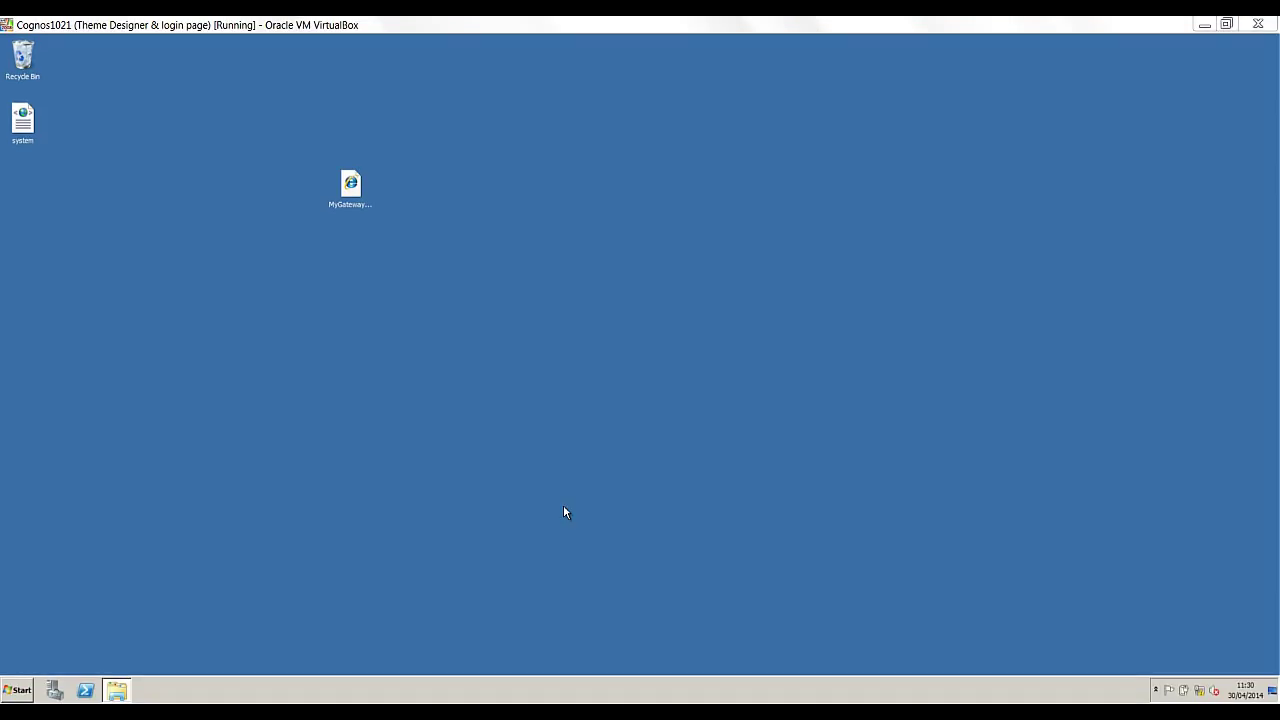
Step: Save a new blank Notepad document as alerts.html on the desktop
{"action": "left_click", "coordinate": [18, 689]}
{"action": "left_click", "coordinate": [65, 422]}
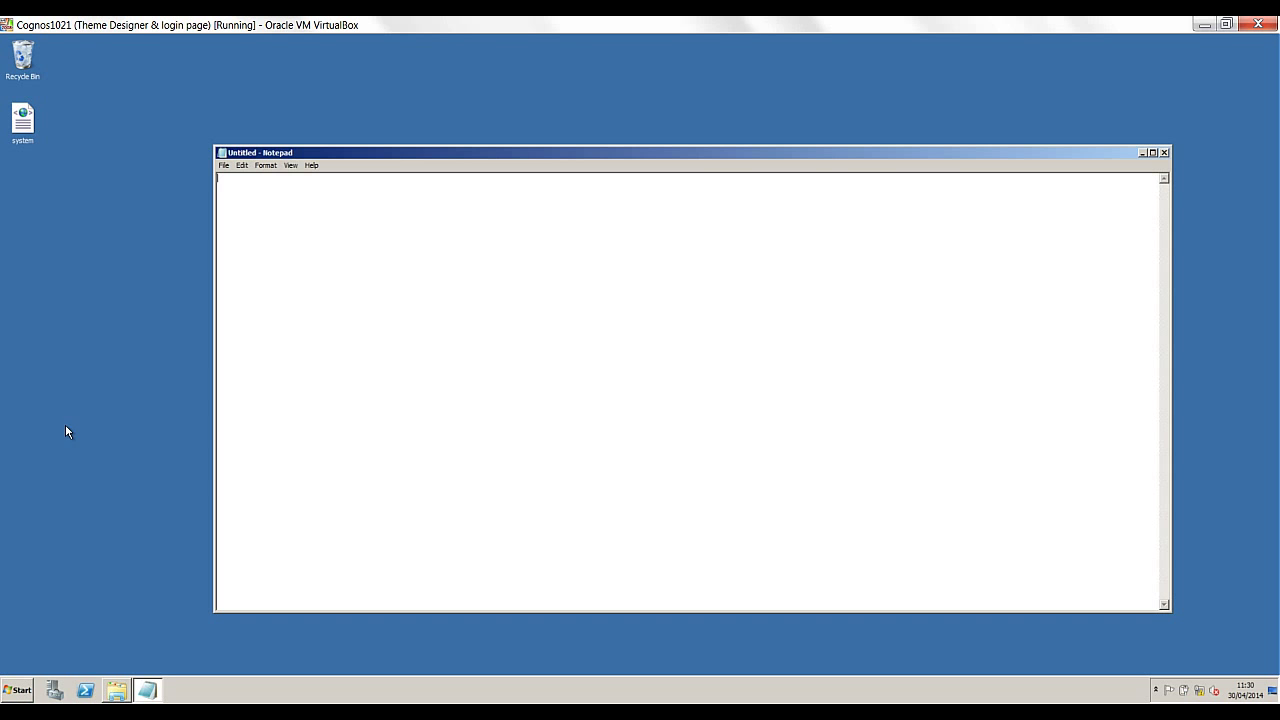
{"action": "left_click", "coordinate": [225, 165]}
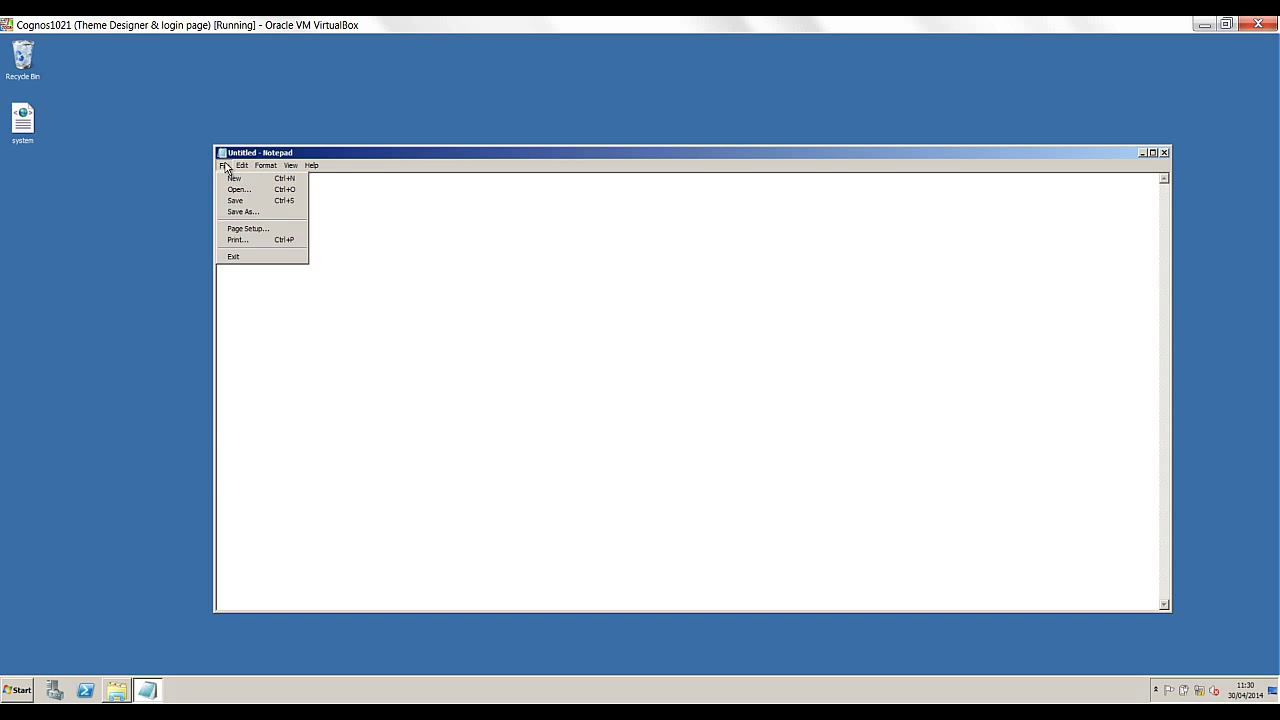
{"action": "left_click", "coordinate": [252, 219]}
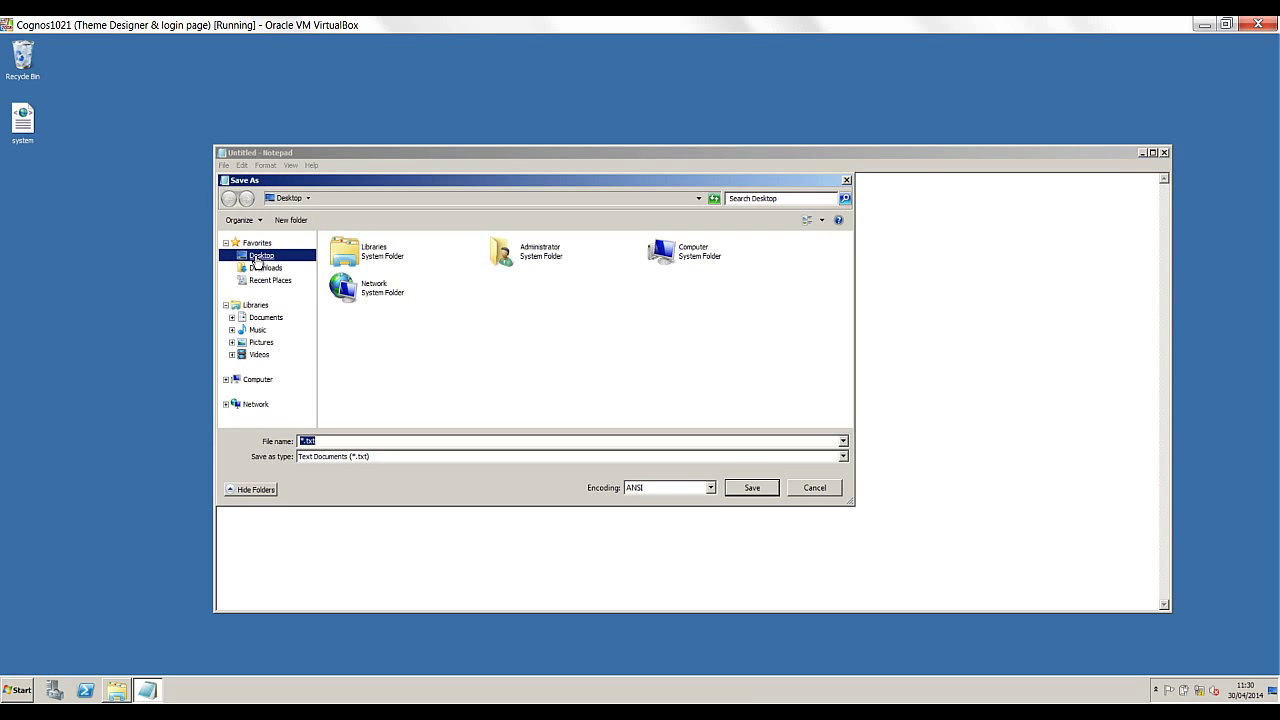
{"action": "type", "text": "a"}
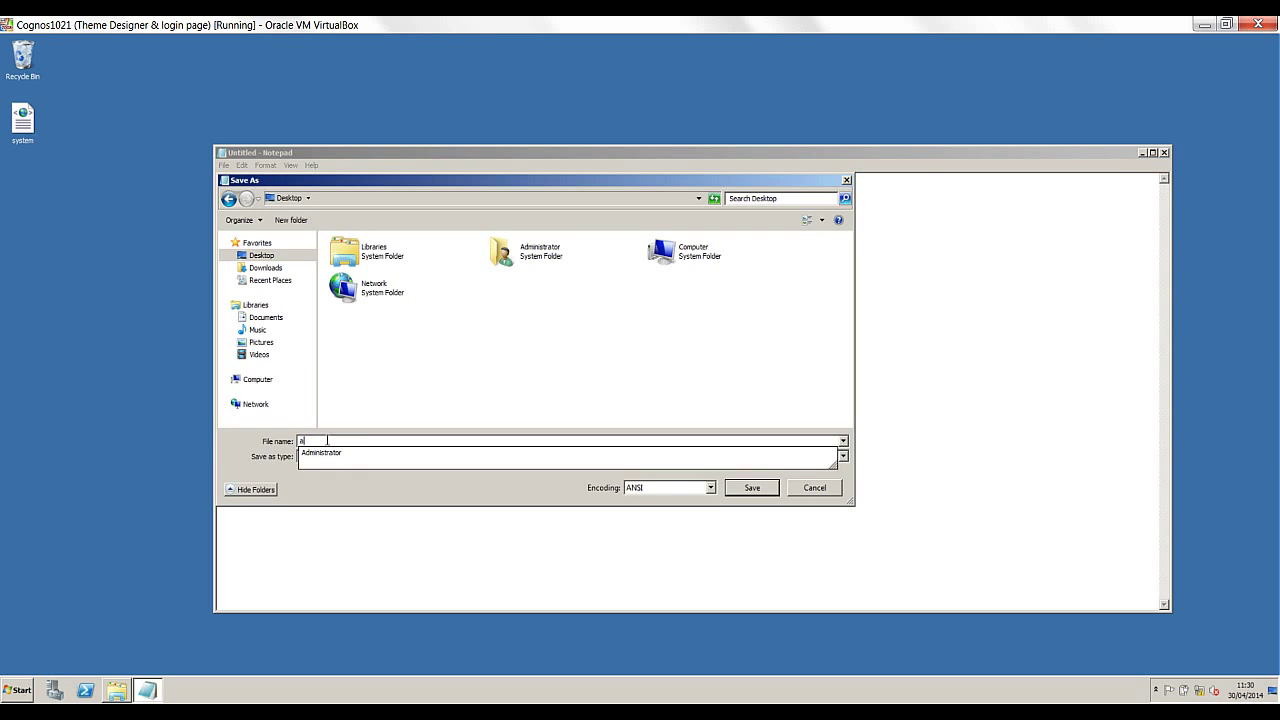
{"action": "type", "text": "lerts.html"}
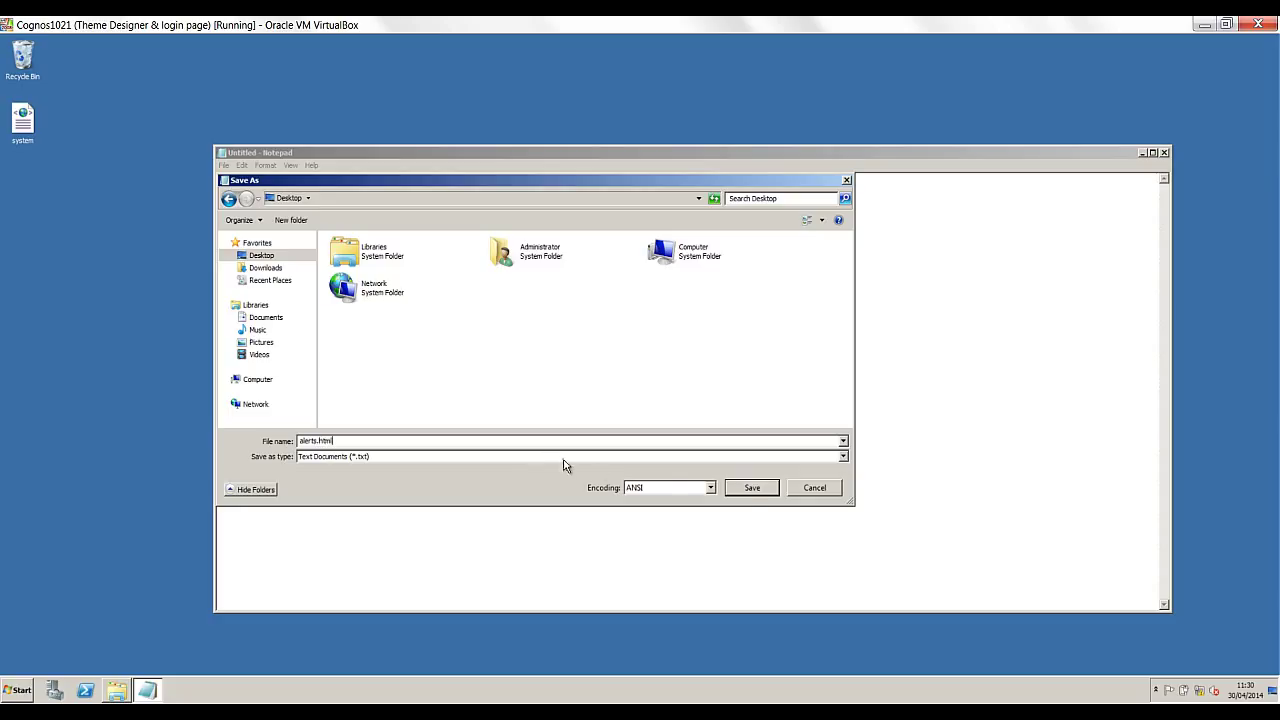
{"action": "left_click", "coordinate": [751, 488]}
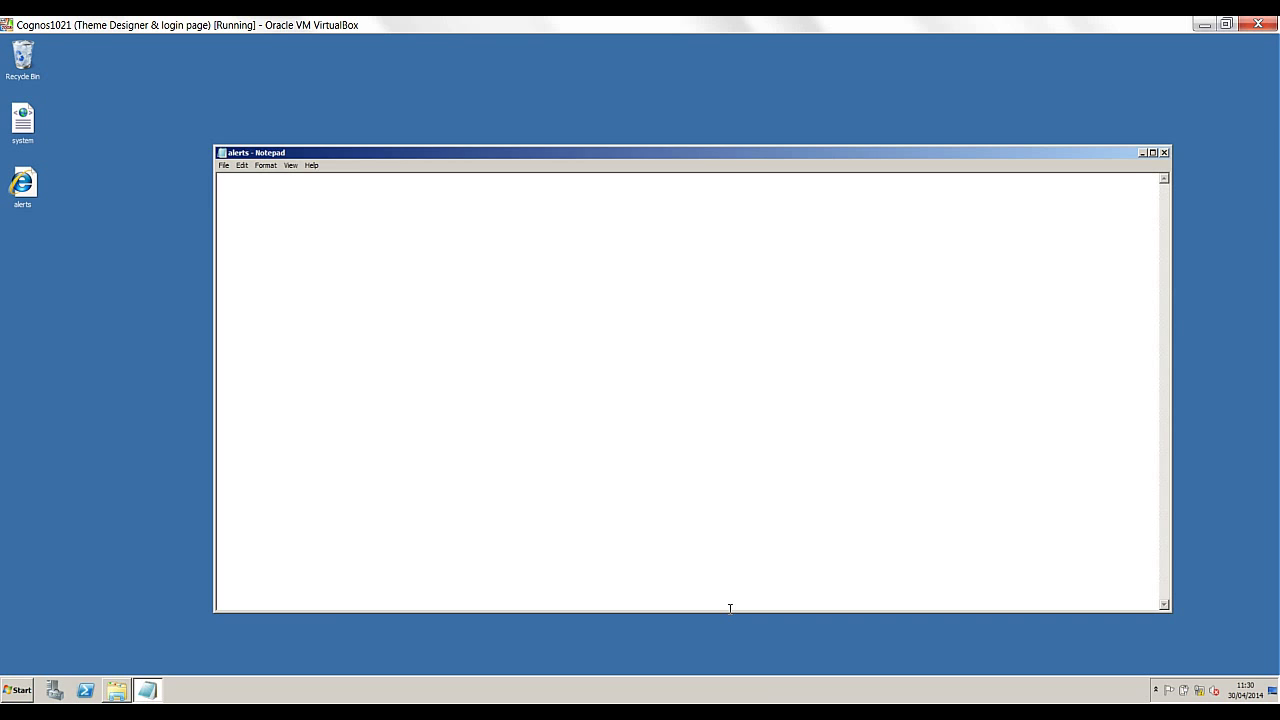
Step: Paste the auto-refreshing scrolling data-load alert code into alerts.html and save it
{"action": "key", "text": "ctrl+v"}
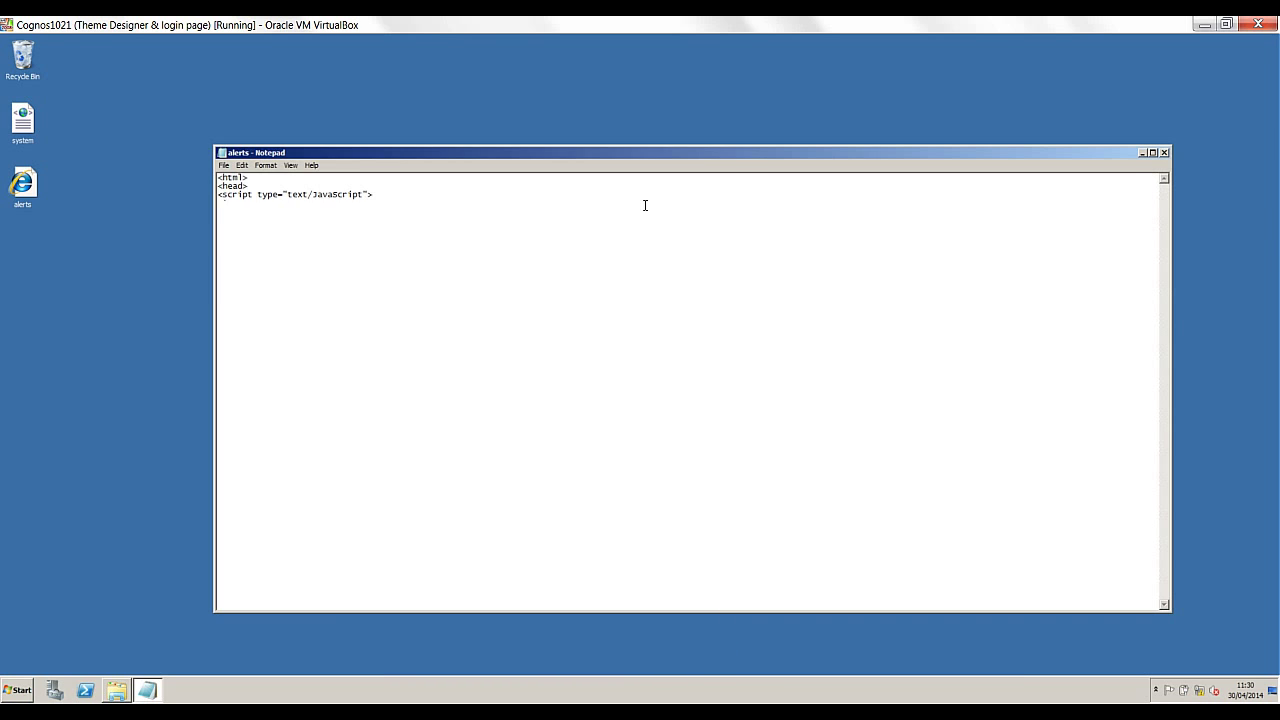
{"action": "left_click", "coordinate": [225, 167]}
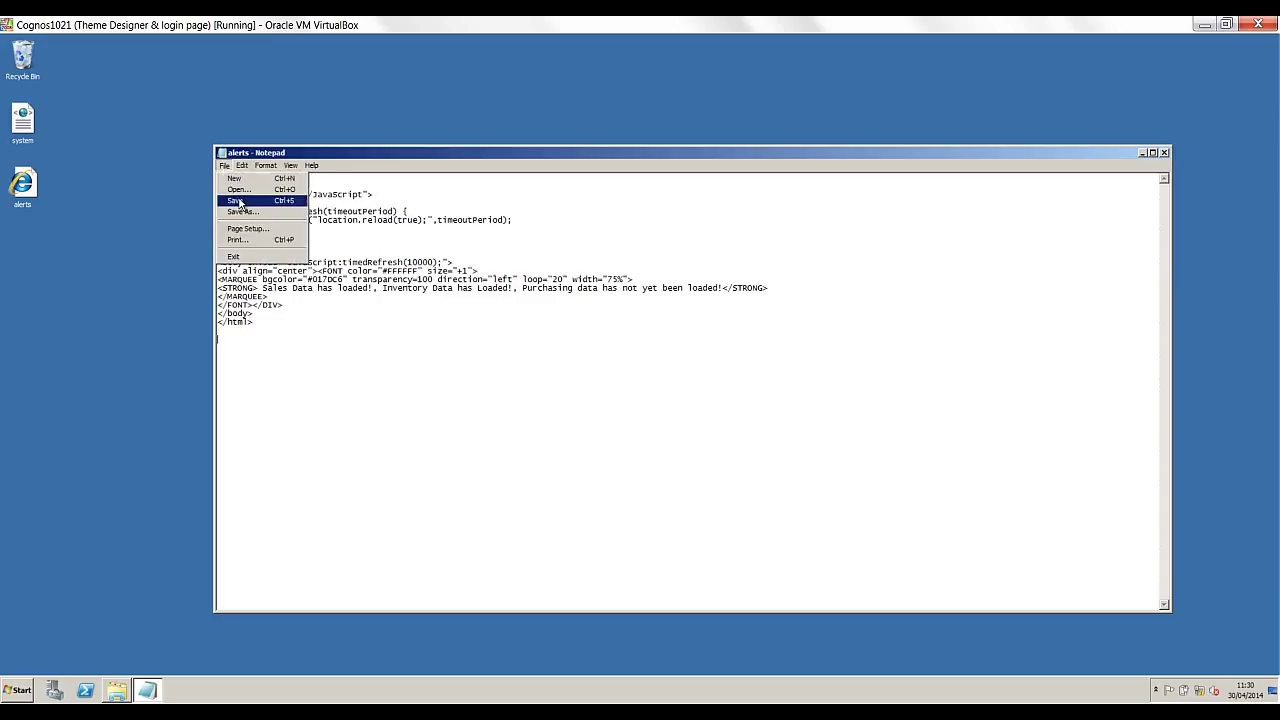
{"action": "left_click", "coordinate": [240, 205]}
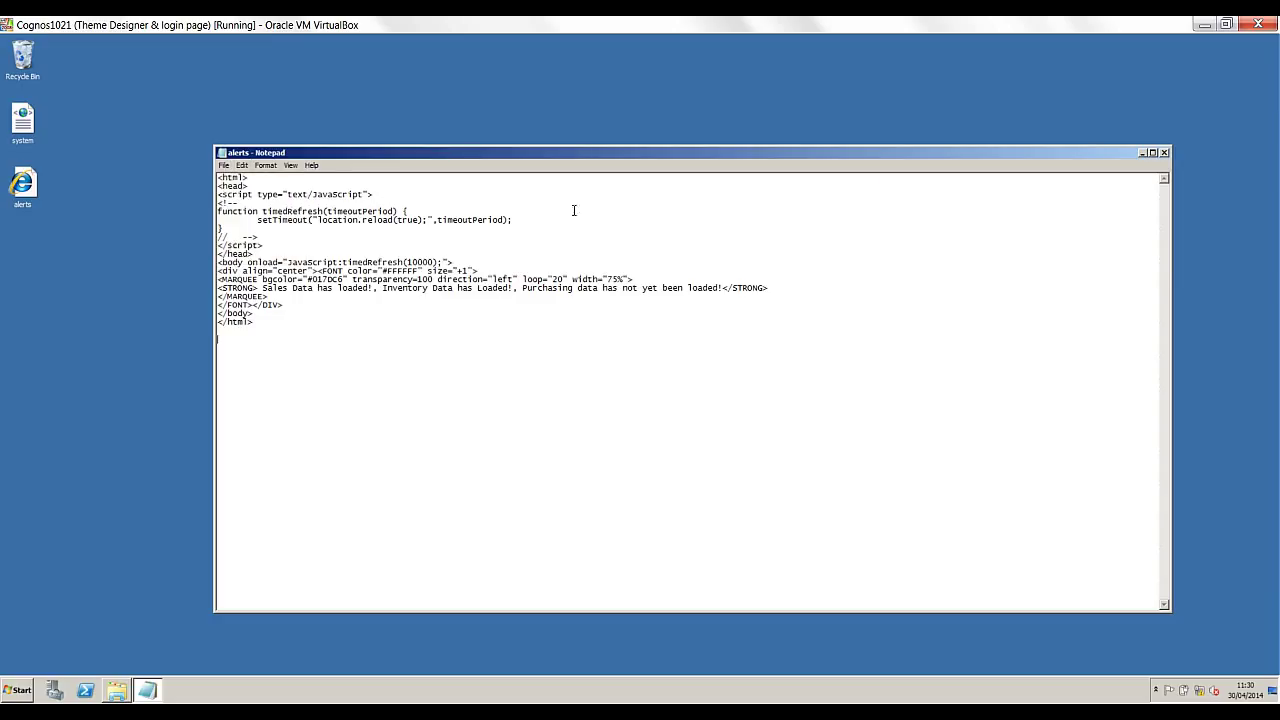
{"action": "left_click", "coordinate": [1164, 154]}
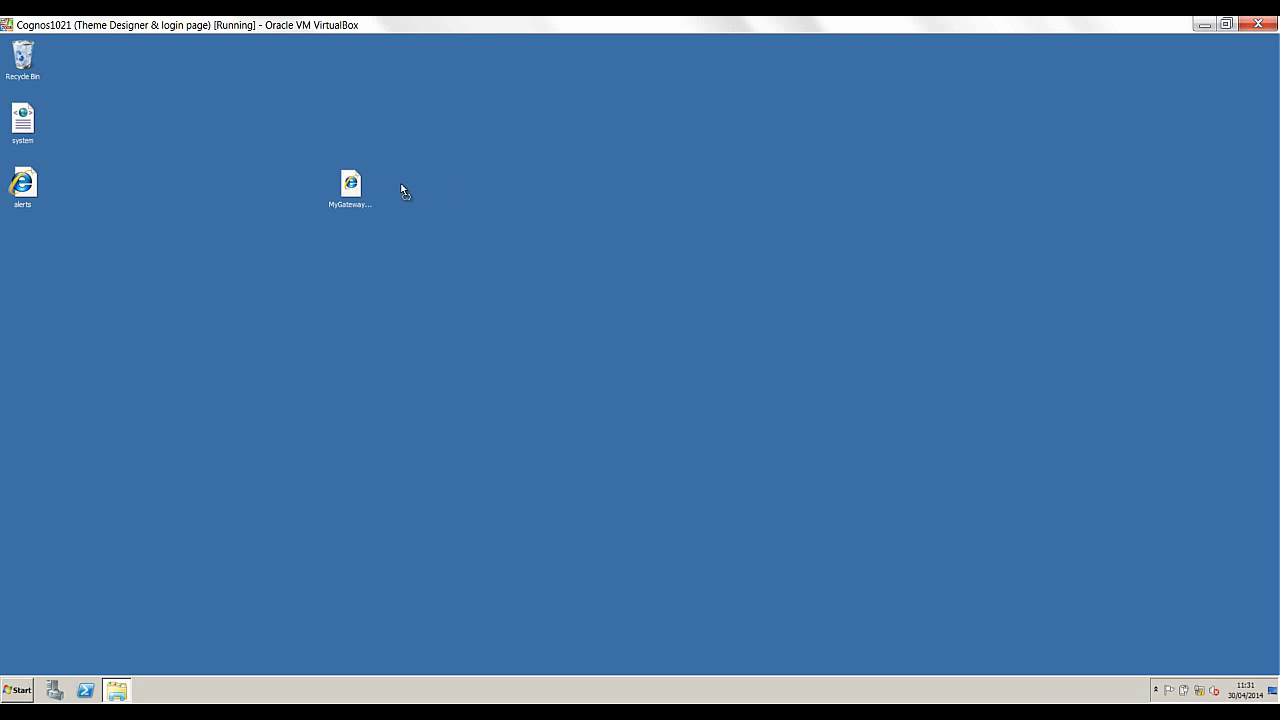
Step: Copy the alerts and MyGateway1Template files from the desktop
{"action": "left_click_drag", "start_coordinate": [22, 185], "coordinate": [398, 186]}
{"action": "left_click", "coordinate": [369, 190]}
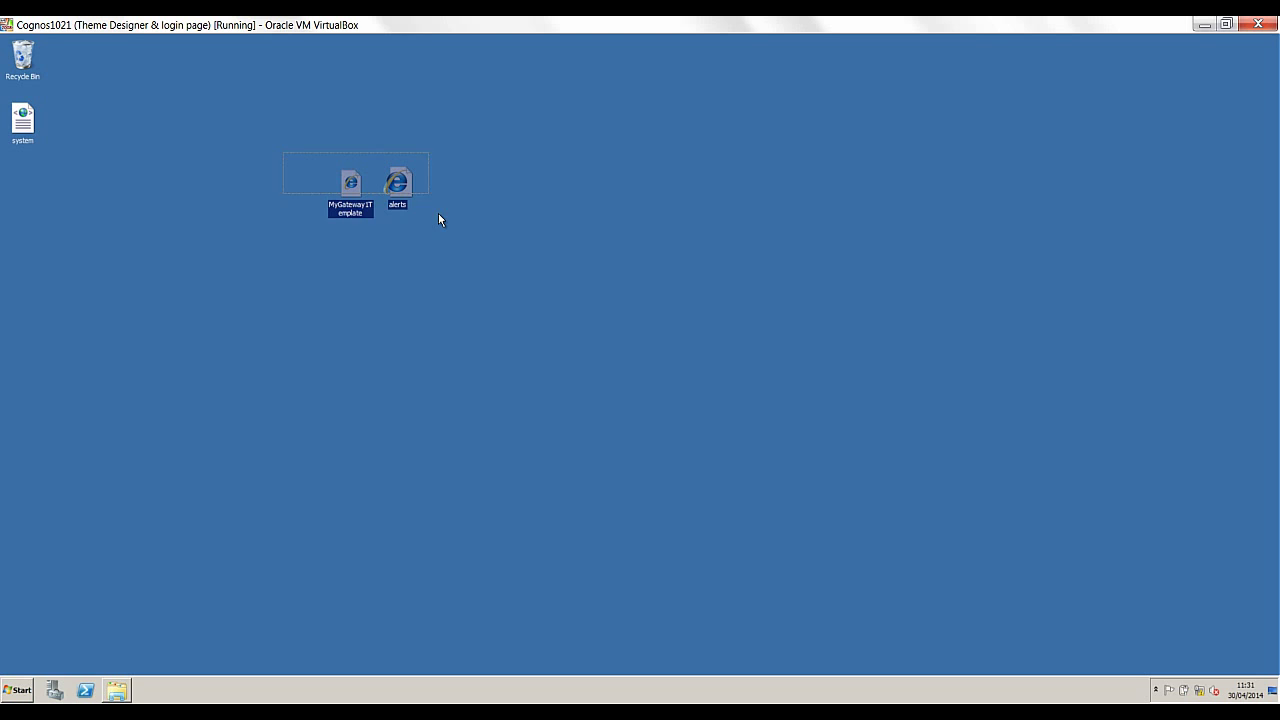
{"action": "left_click_drag", "start_coordinate": [438, 219], "coordinate": [438, 214]}
{"action": "right_click", "coordinate": [351, 194]}
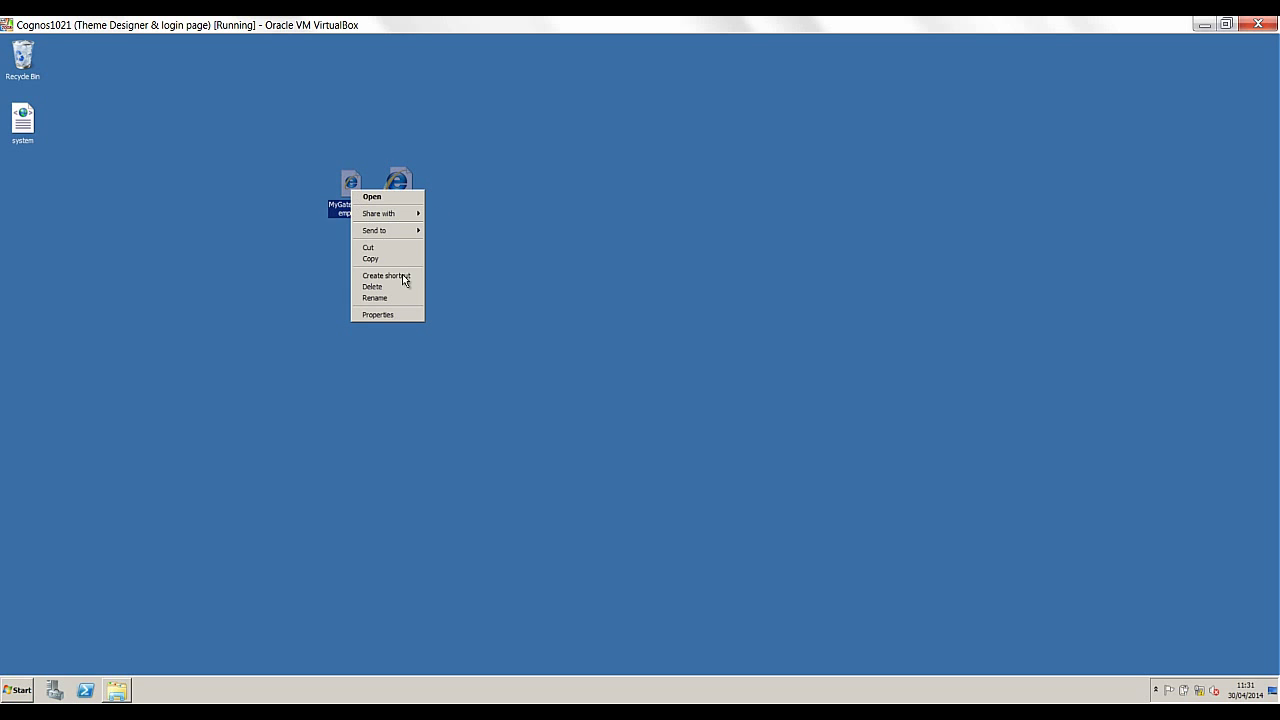
{"action": "left_click", "coordinate": [388, 259]}
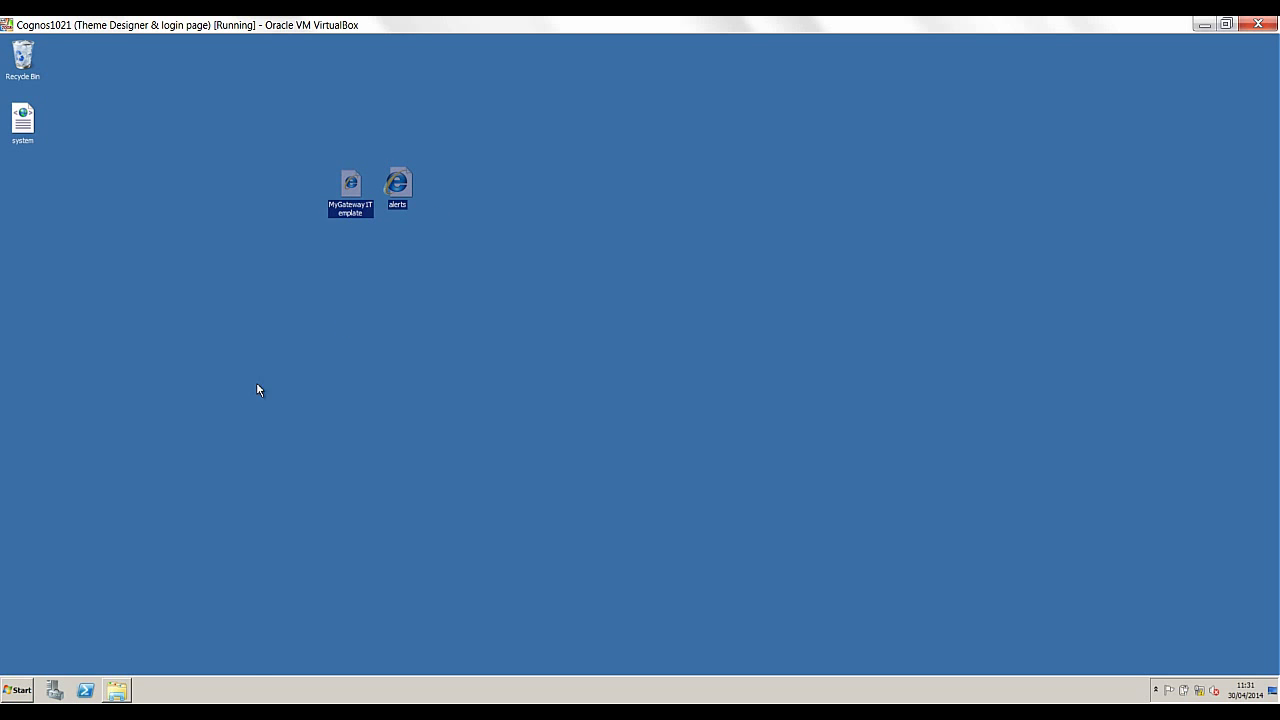
Step: Browse to C:\Program Files\ibm\cognos\c10_64 in Windows Explorer
{"action": "left_click", "coordinate": [20, 690]}
{"action": "left_click", "coordinate": [205, 487]}
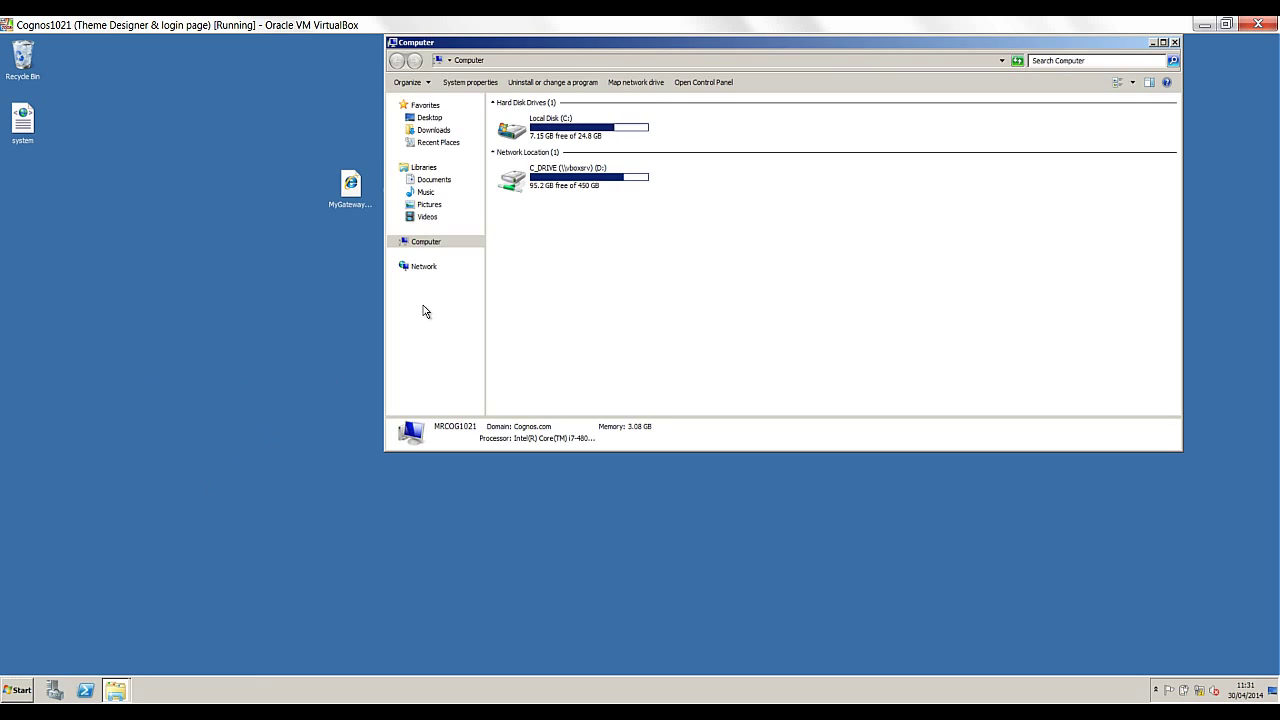
{"action": "double_click", "coordinate": [535, 135]}
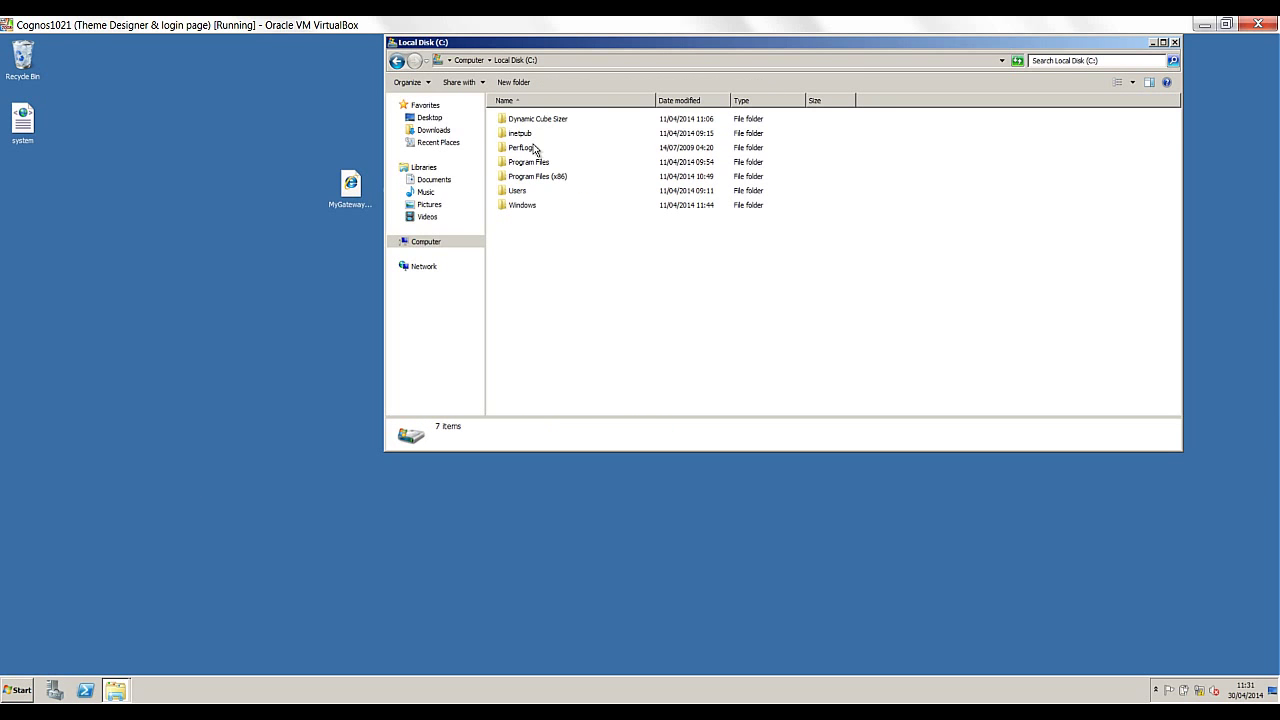
{"action": "double_click", "coordinate": [528, 162]}
{"action": "double_click", "coordinate": [512, 136]}
{"action": "double_click", "coordinate": [510, 122]}
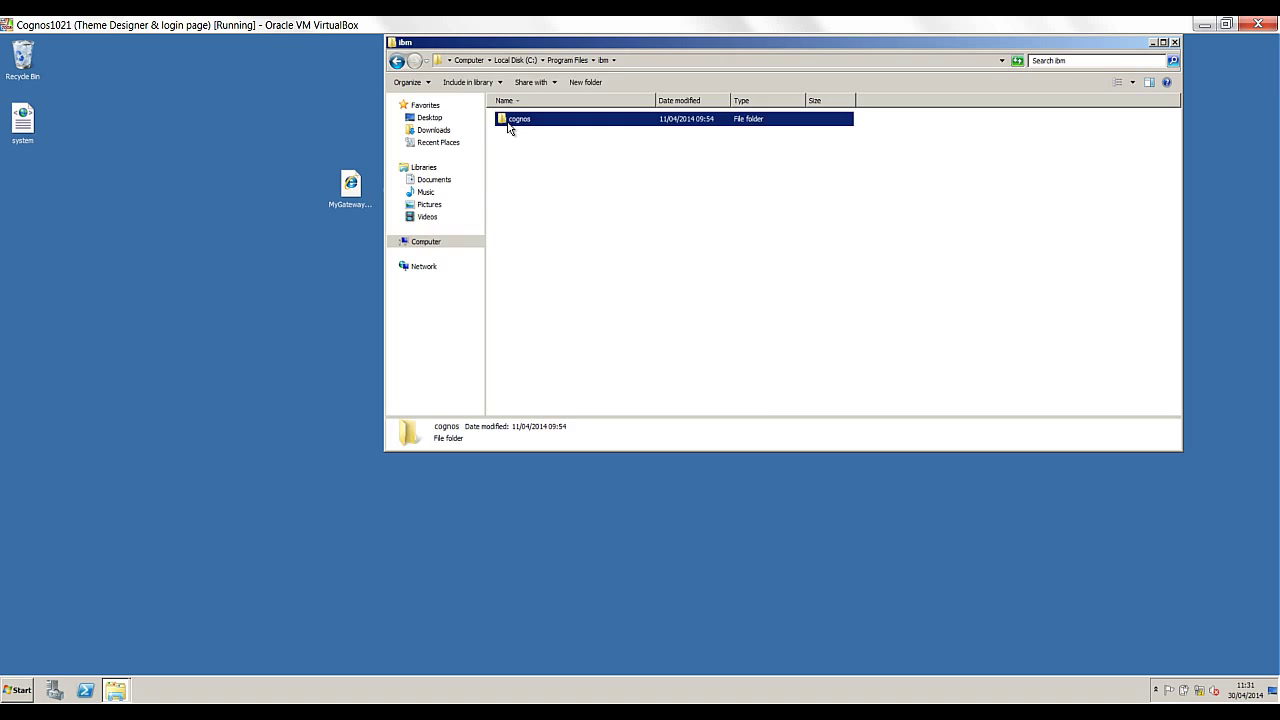
{"action": "double_click", "coordinate": [510, 122]}
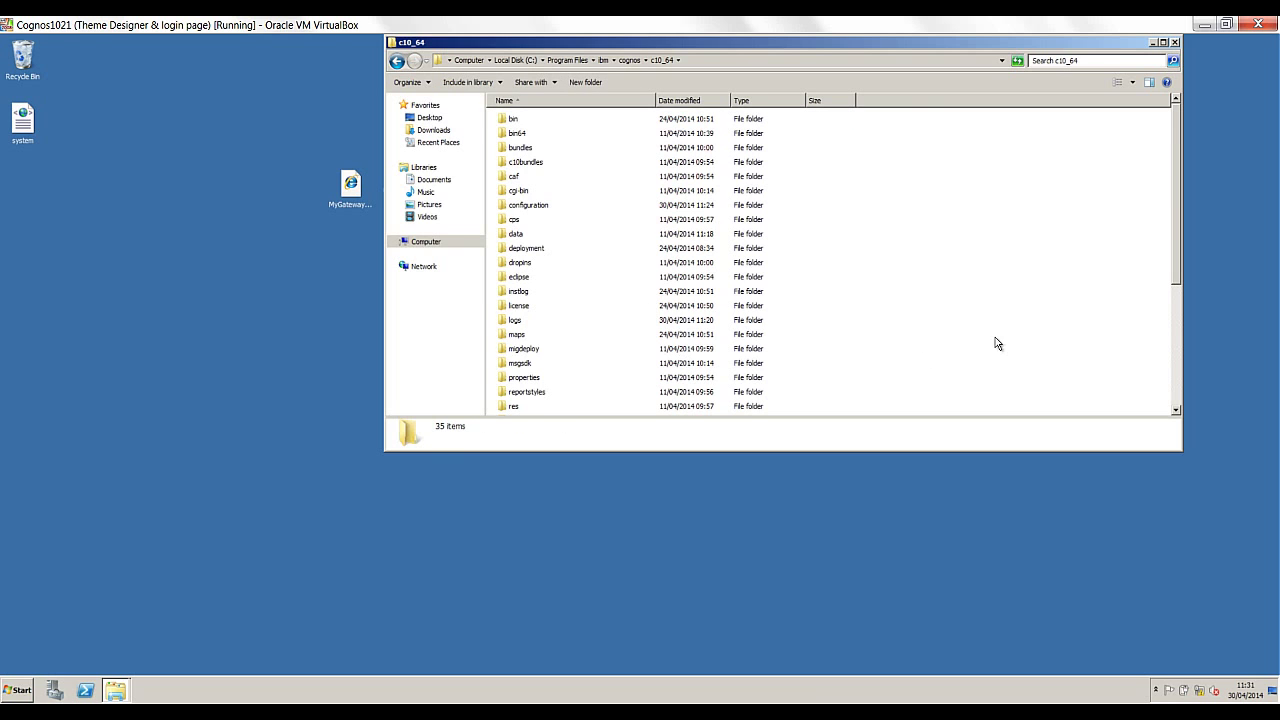
Step: Paste both files into the webcontent\ps\login folder
{"action": "left_click", "coordinate": [1175, 307]}
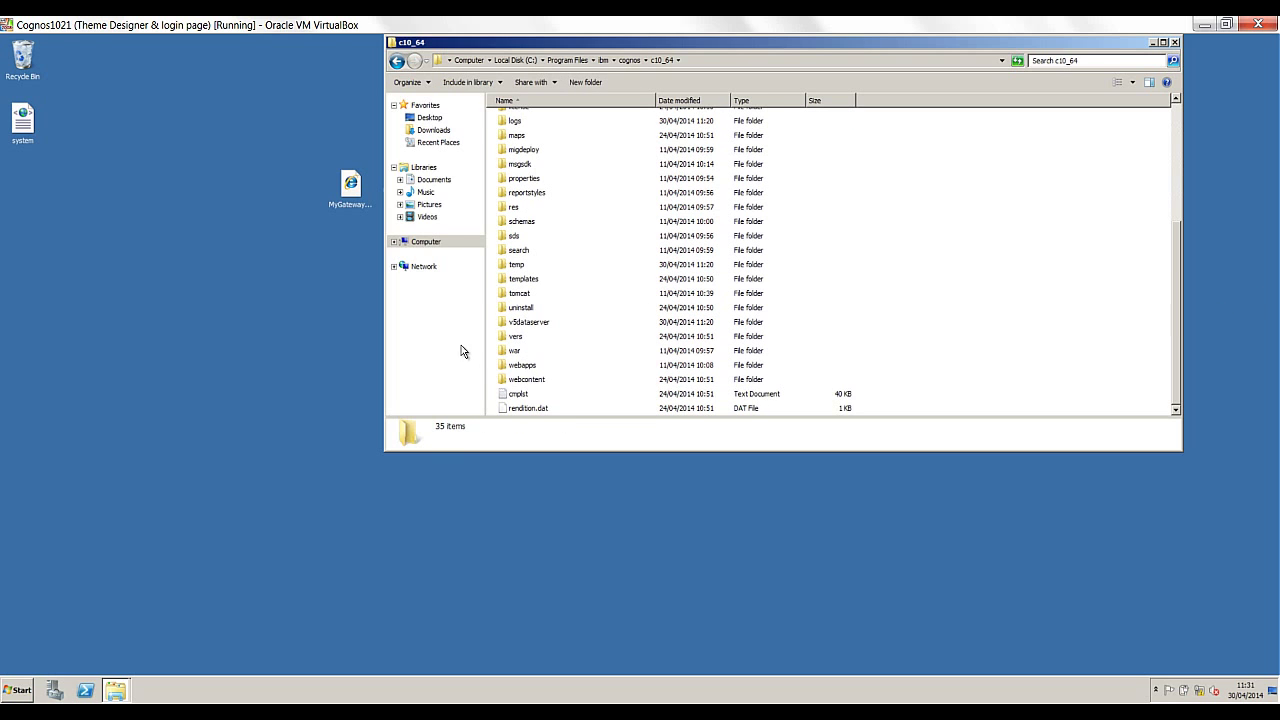
{"action": "double_click", "coordinate": [523, 381]}
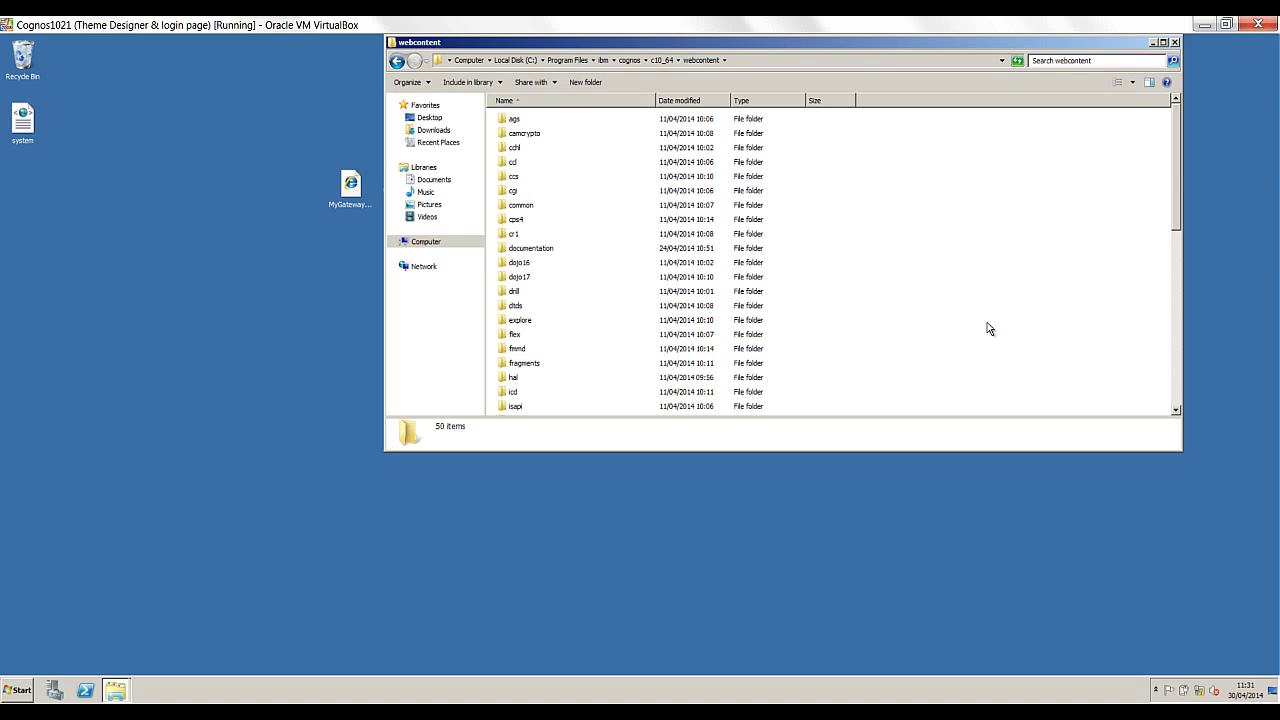
{"action": "left_click_drag", "start_coordinate": [1176, 170], "coordinate": [1178, 270]}
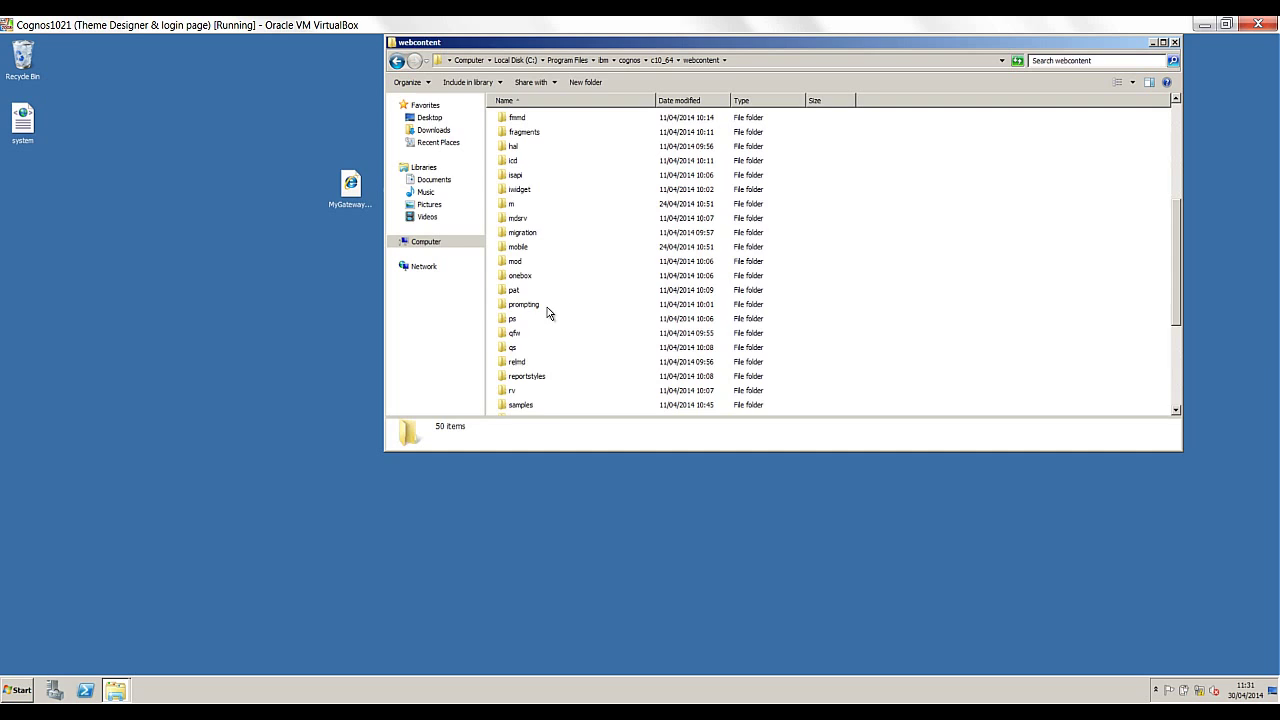
{"action": "double_click", "coordinate": [512, 318]}
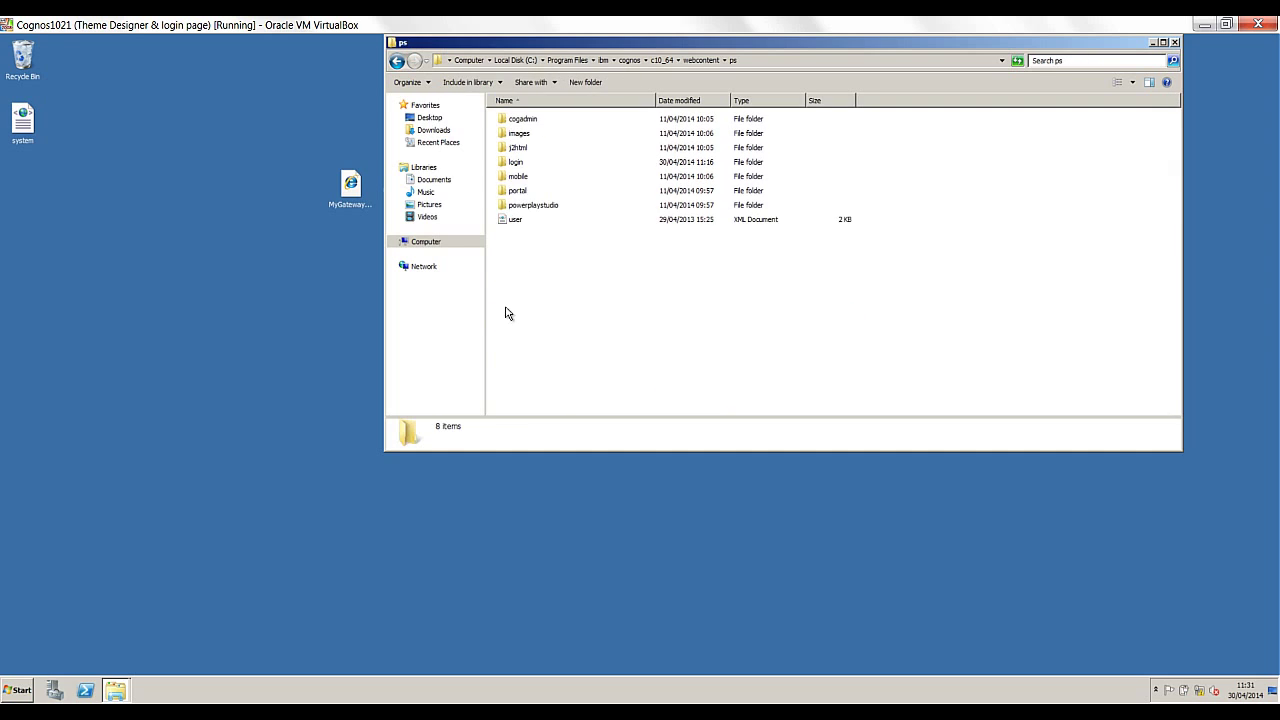
{"action": "double_click", "coordinate": [514, 164]}
{"action": "right_click", "coordinate": [568, 206]}
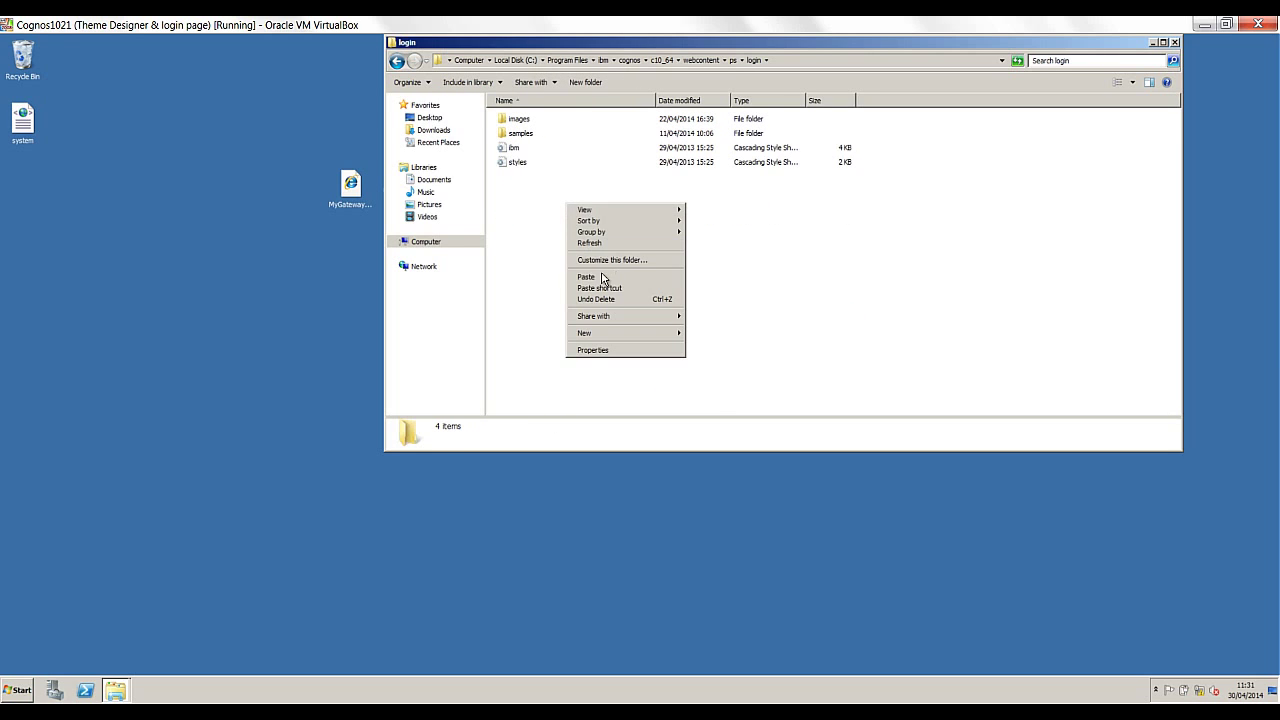
{"action": "left_click", "coordinate": [598, 277]}
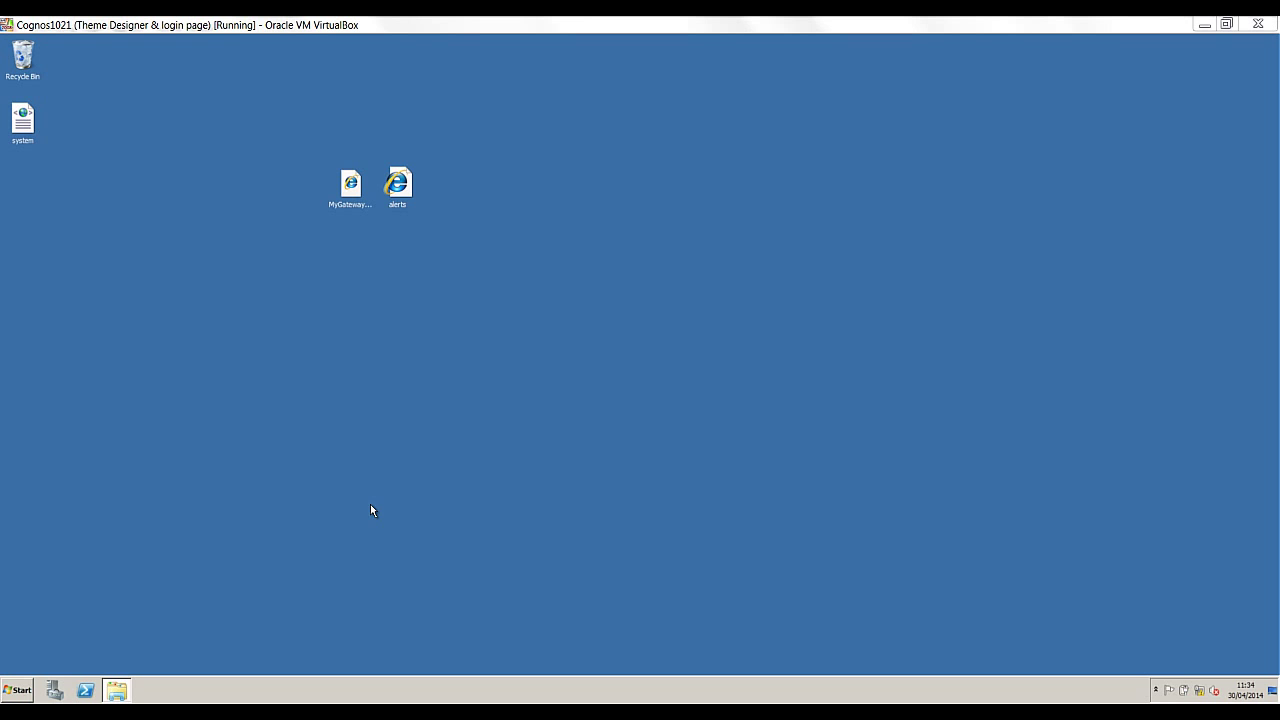
Step: Browse to C:\Program Files\ibm\cognos\c10_64 via Computer
{"action": "left_click", "coordinate": [17, 692]}
{"action": "left_click", "coordinate": [180, 494]}
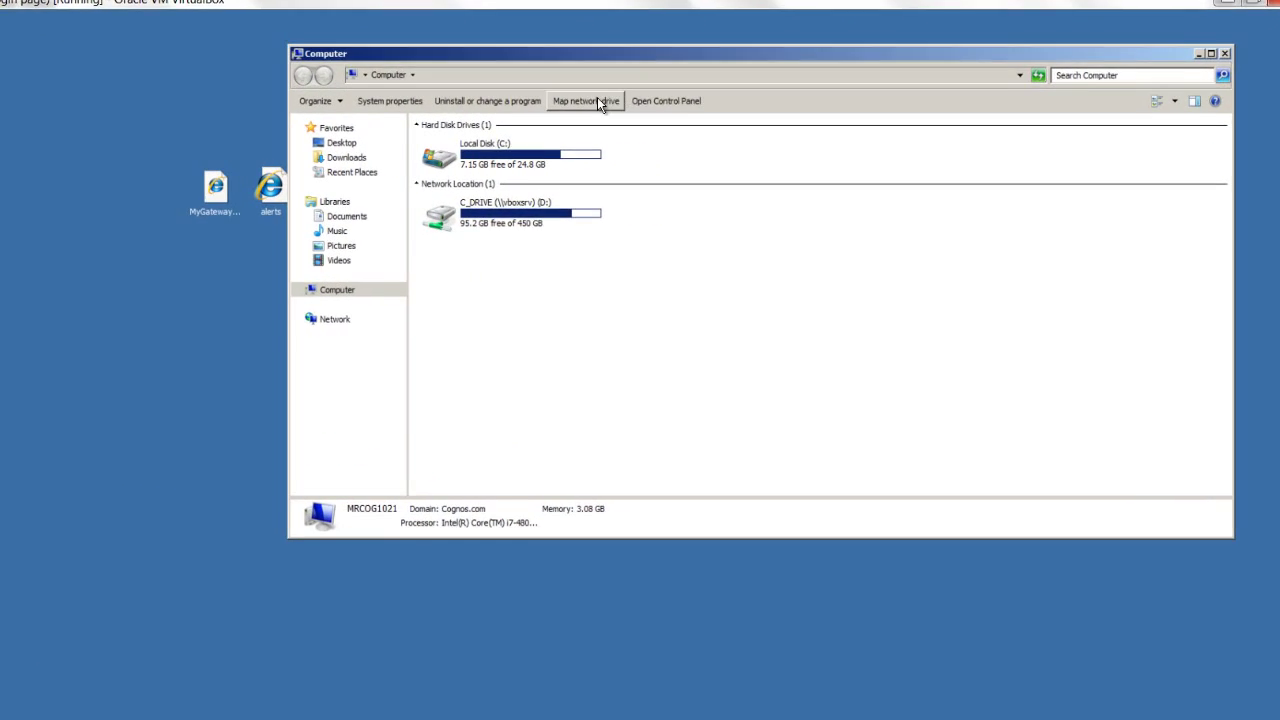
{"action": "double_click", "coordinate": [570, 160]}
{"action": "double_click", "coordinate": [219, 208]}
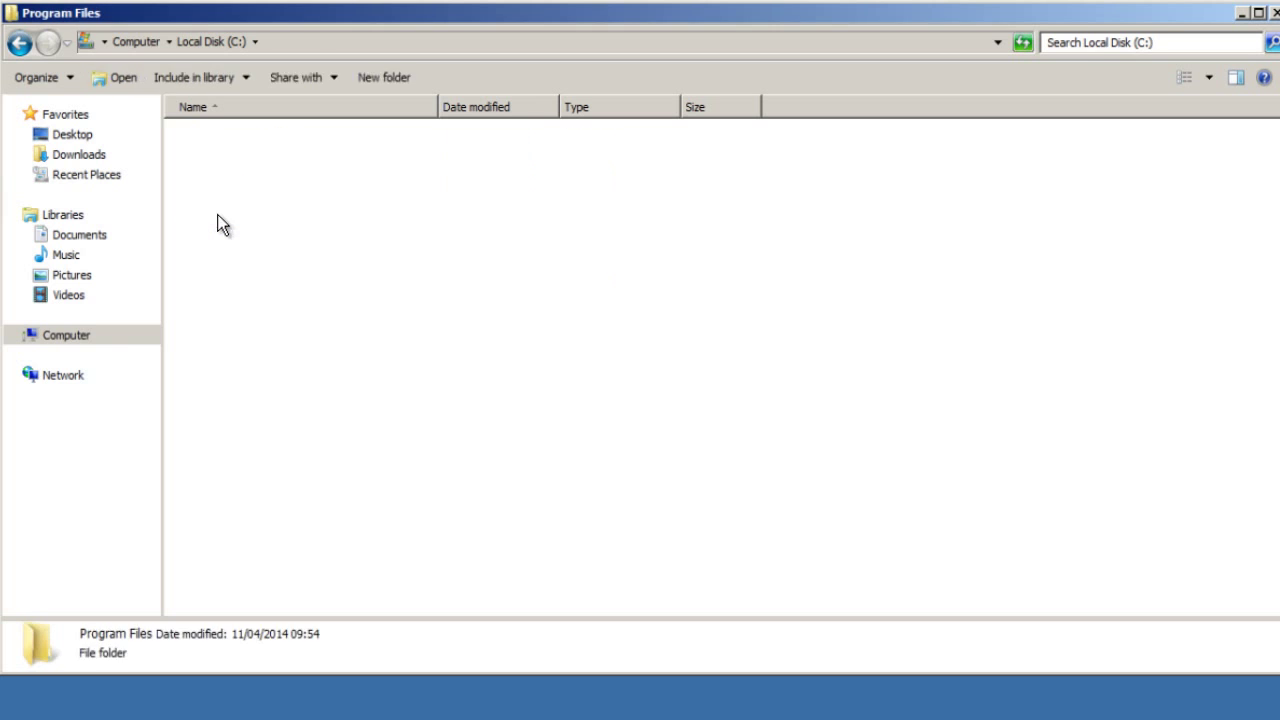
{"action": "left_click", "coordinate": [200, 160]}
{"action": "double_click", "coordinate": [200, 160]}
{"action": "double_click", "coordinate": [197, 136]}
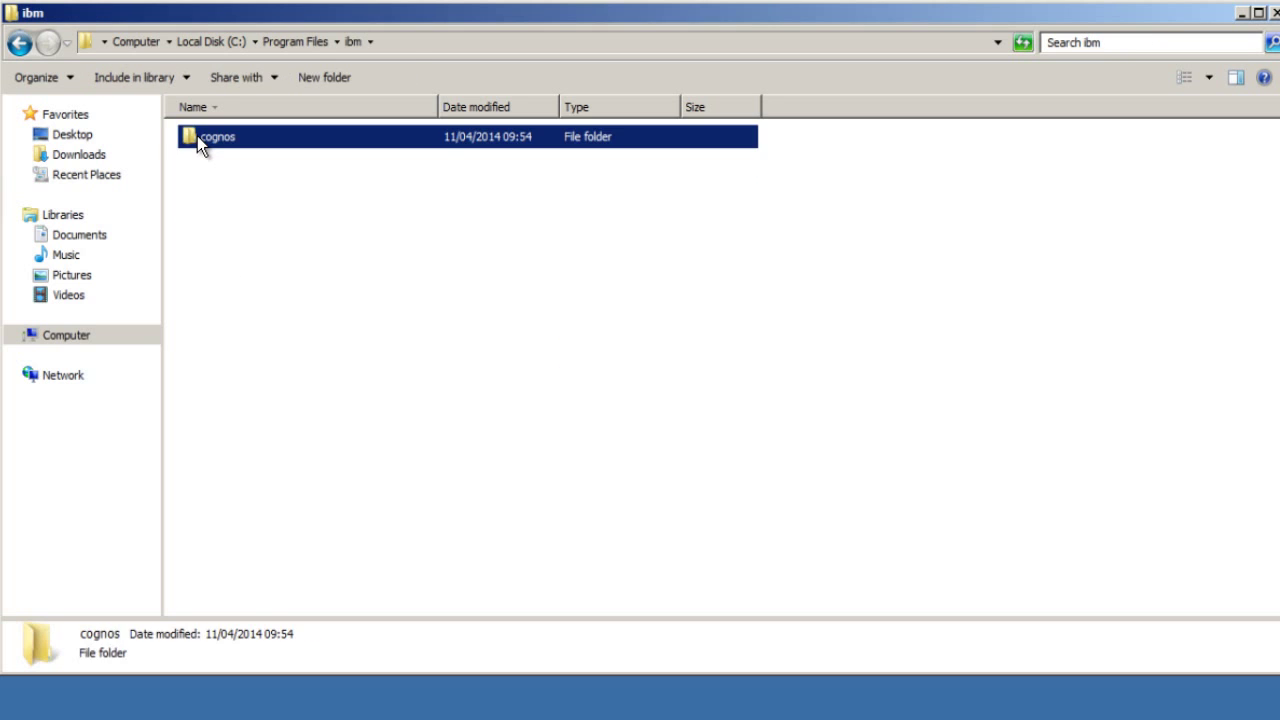
{"action": "double_click", "coordinate": [200, 137]}
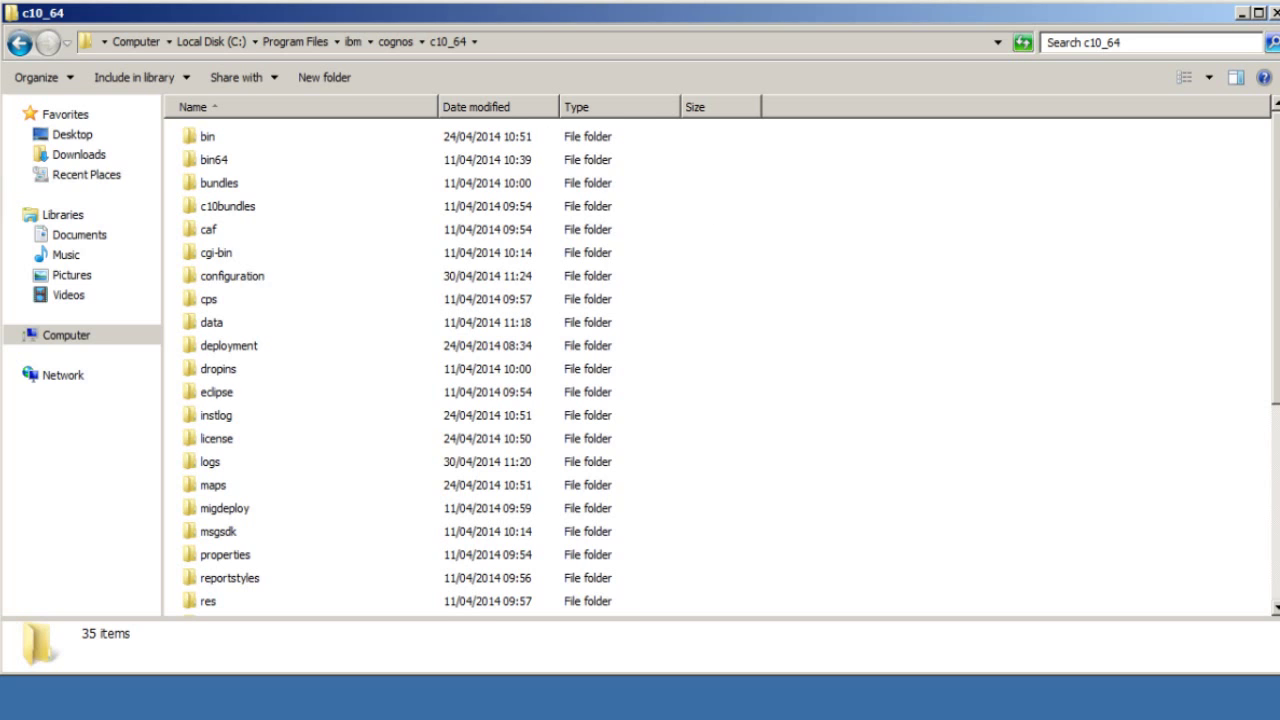
Step: Open system.xml from templates\ps for editing in Notepad
{"action": "scroll", "coordinate": [640, 370], "scroll_direction": "down", "scroll_amount": 3}
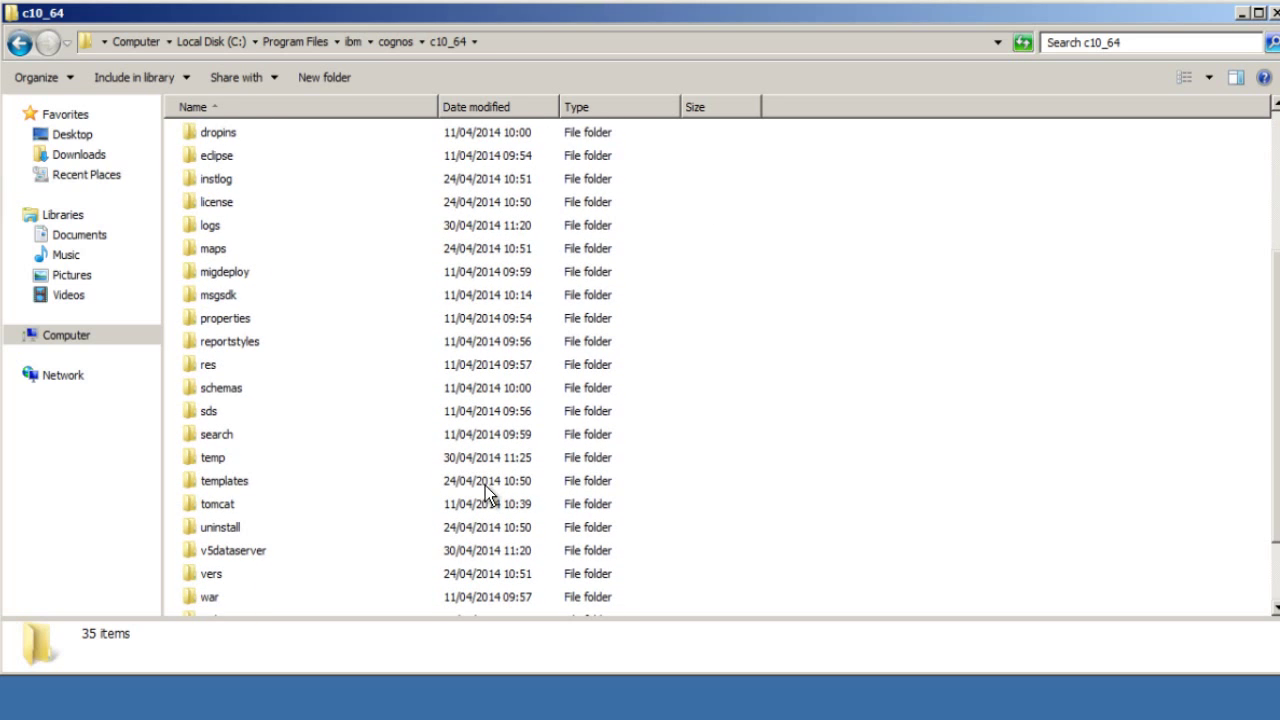
{"action": "double_click", "coordinate": [226, 481]}
{"action": "double_click", "coordinate": [212, 280]}
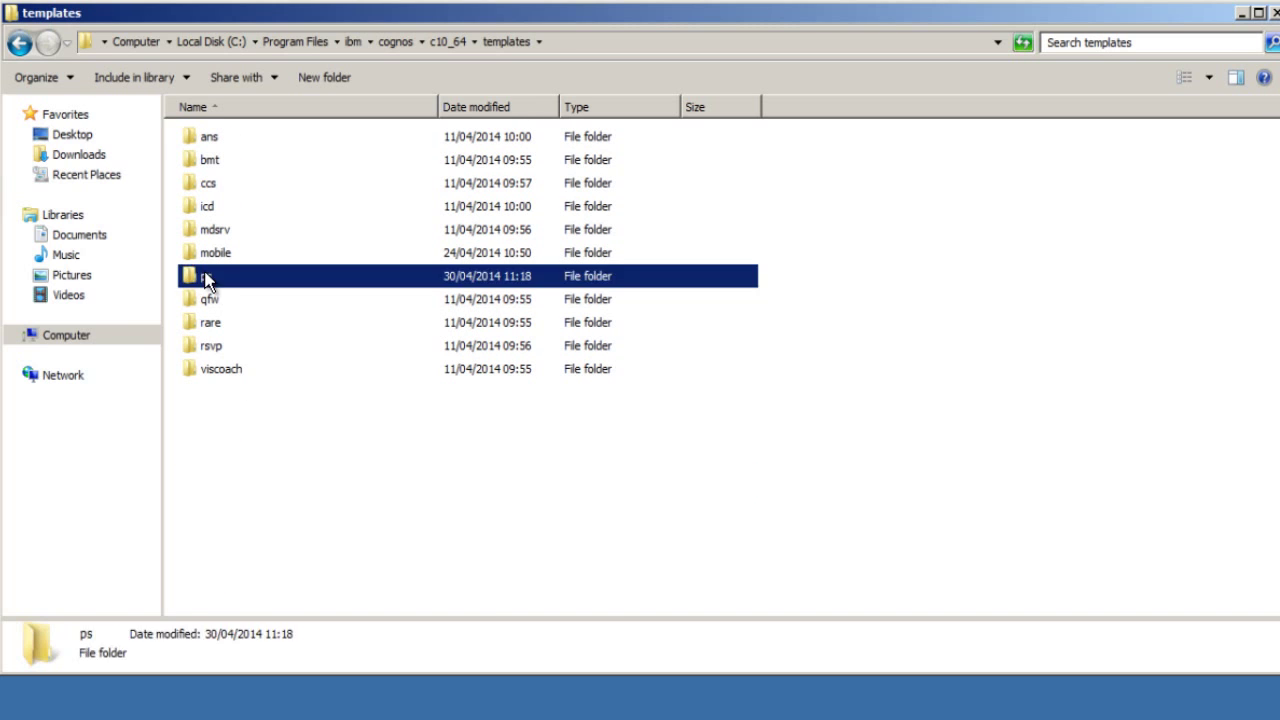
{"action": "scroll", "coordinate": [1276, 125], "scroll_direction": "down", "scroll_amount": 3}
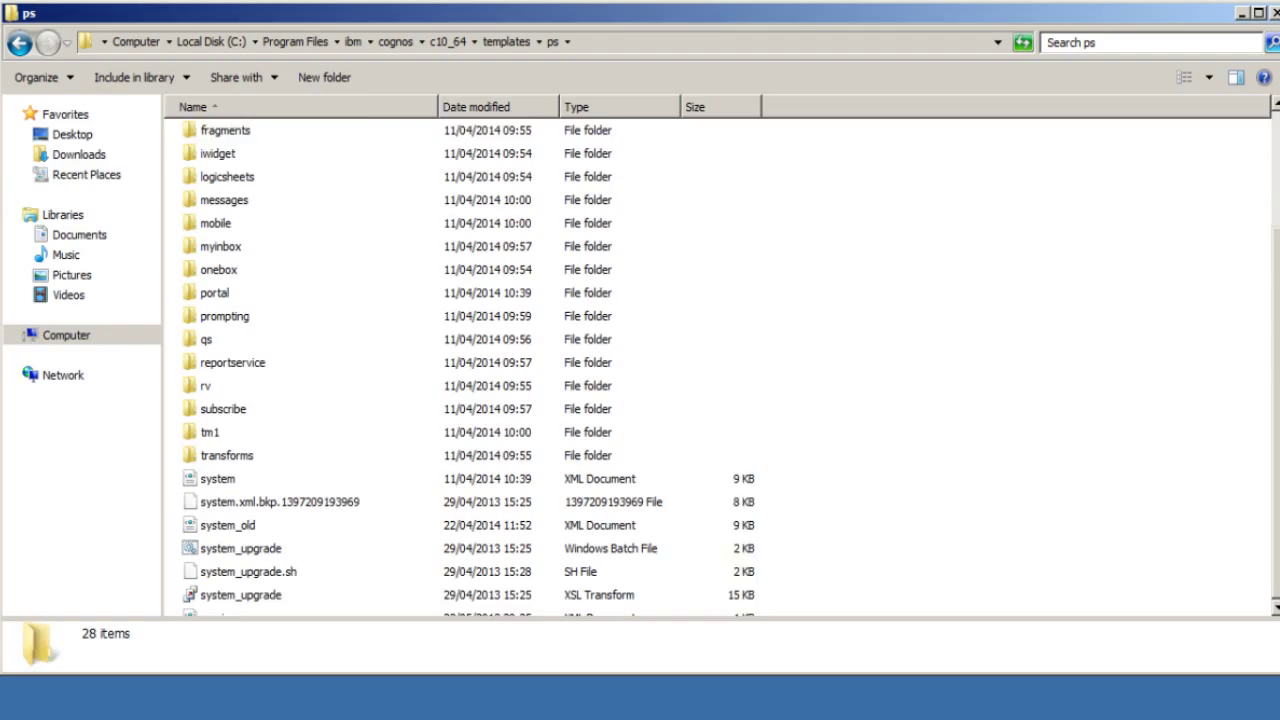
{"action": "left_click", "coordinate": [206, 468]}
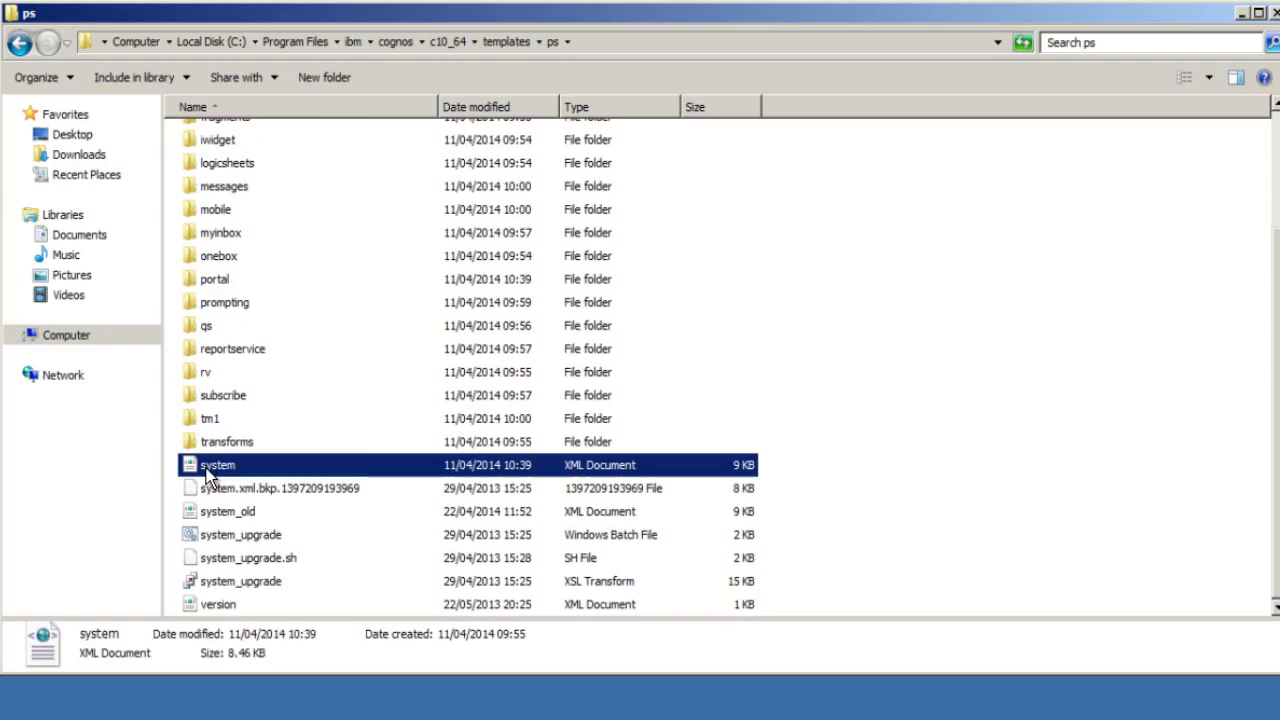
{"action": "right_click", "coordinate": [210, 470]}
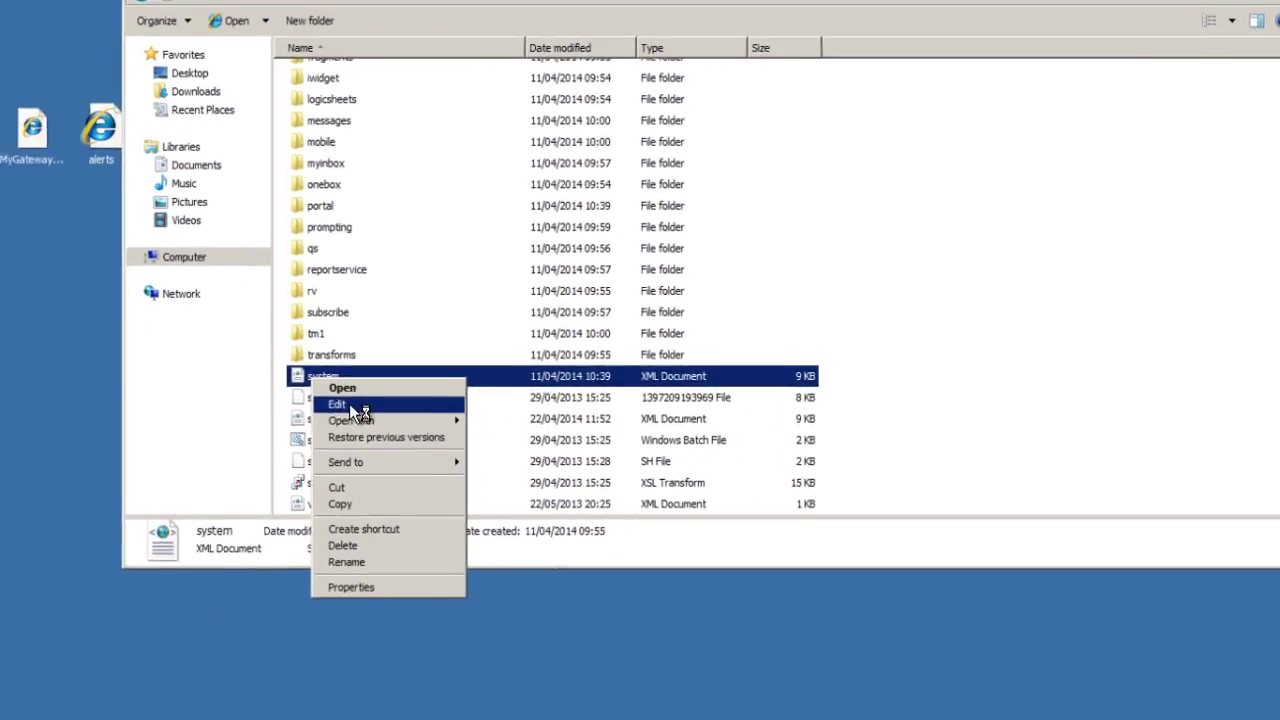
{"action": "left_click", "coordinate": [349, 403]}
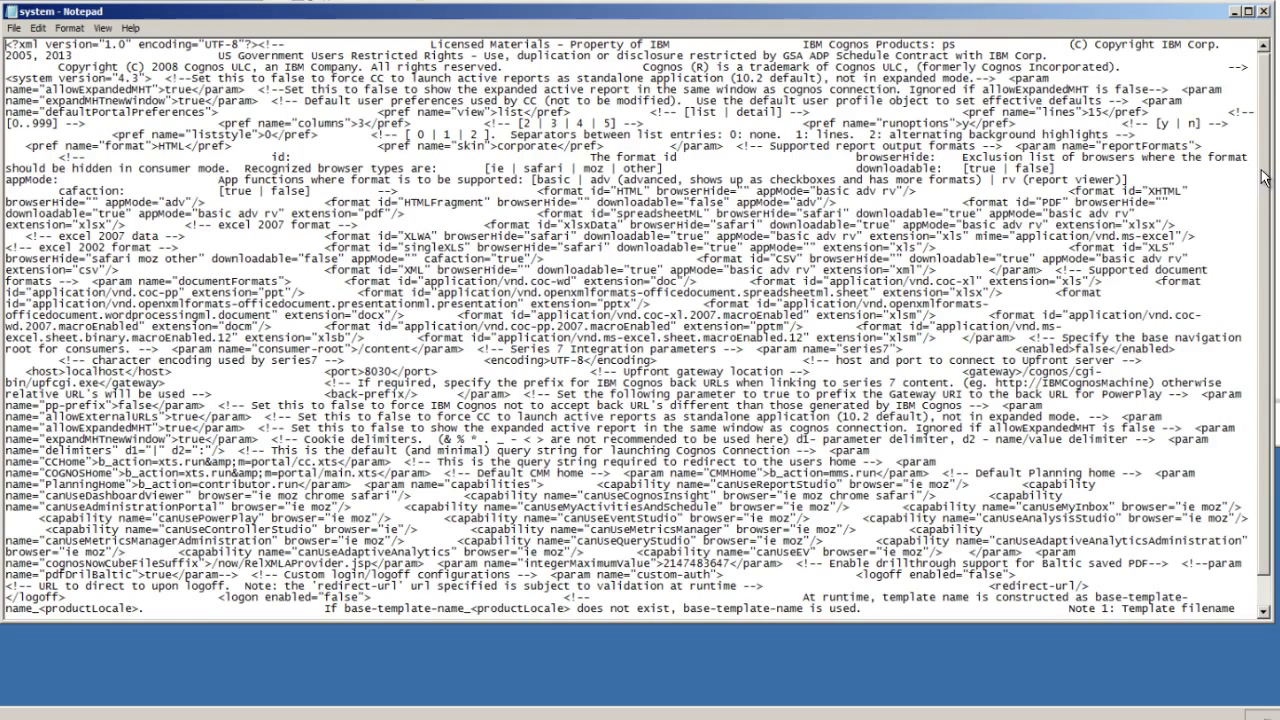
Step: Replace the old custom-auth block with one enabling logon via base template MyGateway1Template, and save
{"action": "scroll", "coordinate": [1264, 185], "scroll_direction": "down", "scroll_amount": 1}
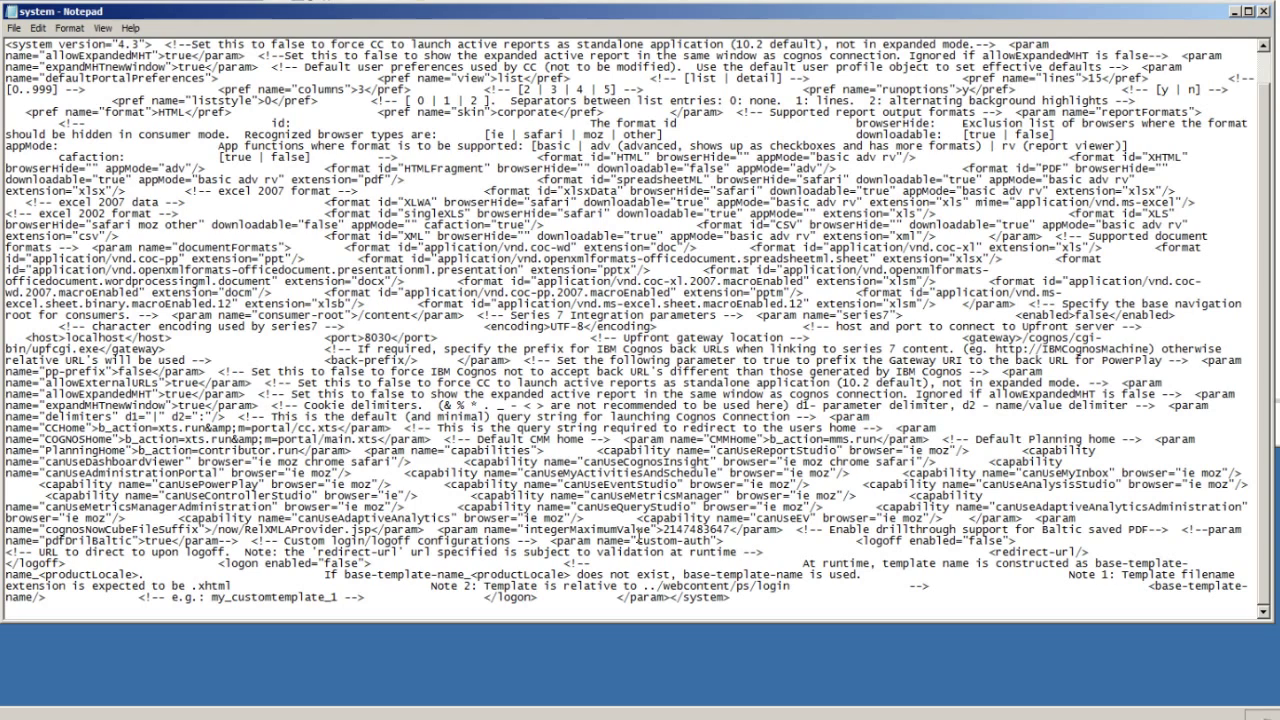
{"action": "left_click_drag", "start_coordinate": [258, 541], "coordinate": [674, 612]}
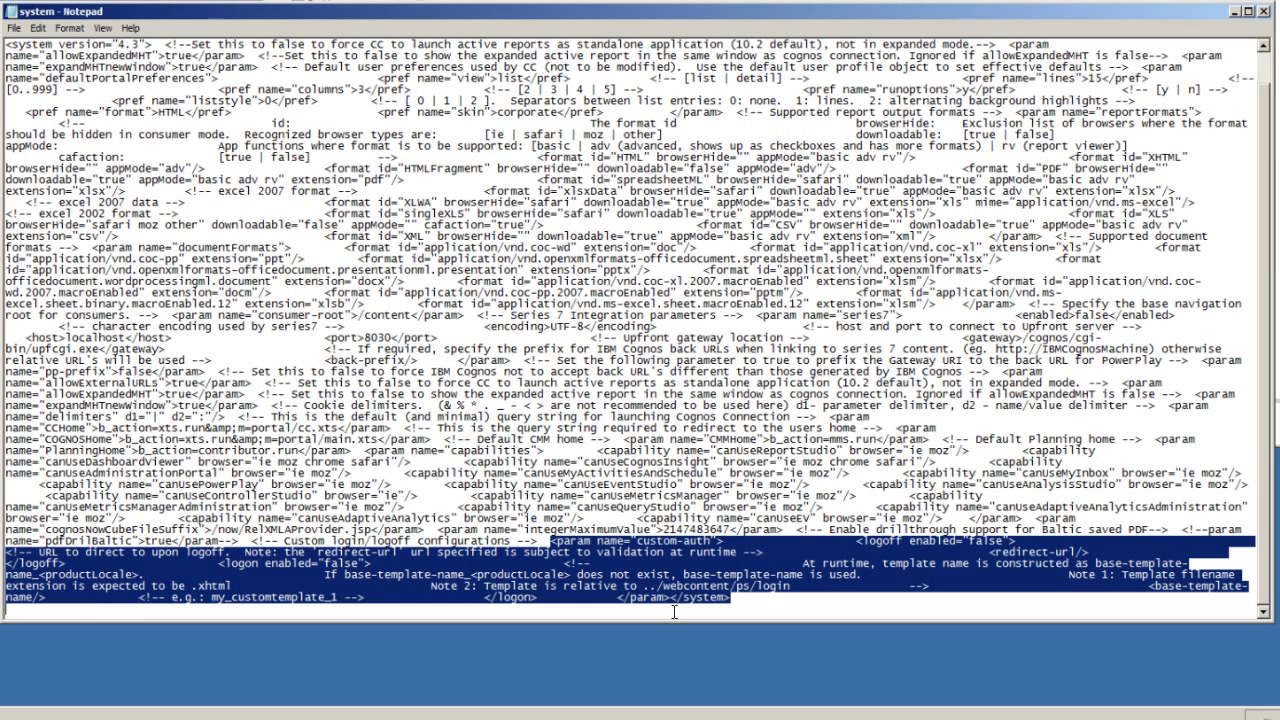
{"action": "key", "text": "Delete"}
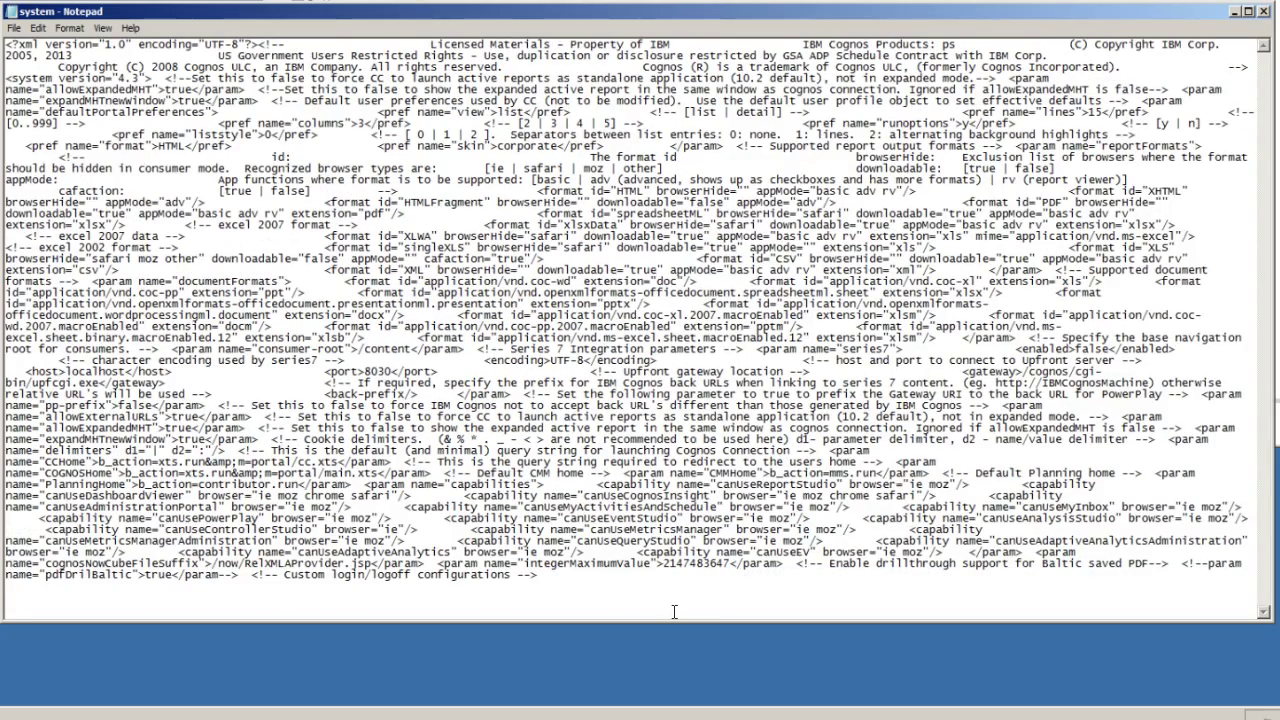
{"action": "type", "text": "<param name=\"custom-auth\">  <logoff enabled=\"false\">   <!-- URL to direct to upon logoff.  Note: the 'redirect-url' url specified is subject to validation at runtime -->    <redirect-url></redirect-url>  </logoff>  <logon enabled=\"true\">    <base-template-name>myGateway1Template</base-template-name>                 <!-- e.g.: my_customtemplate_1 -->  </logon>  </param>  </system>"}
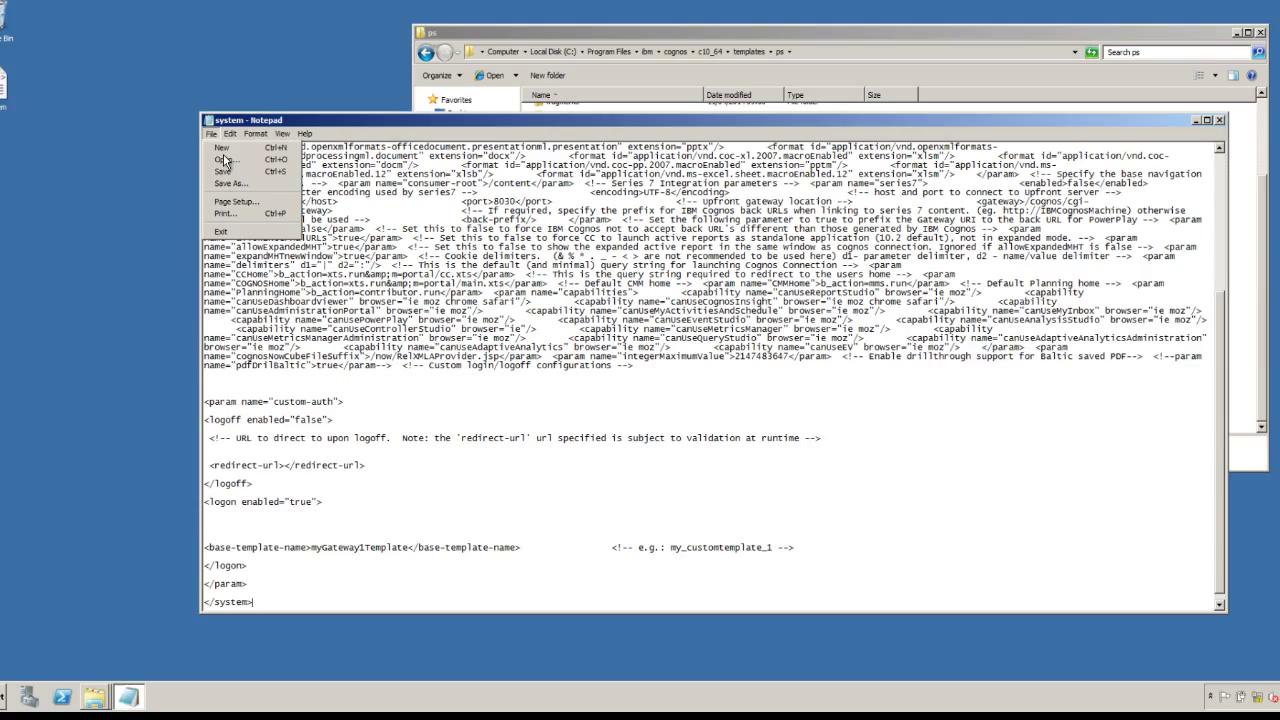
{"action": "left_click", "coordinate": [224, 165]}
{"action": "left_click", "coordinate": [243, 196]}
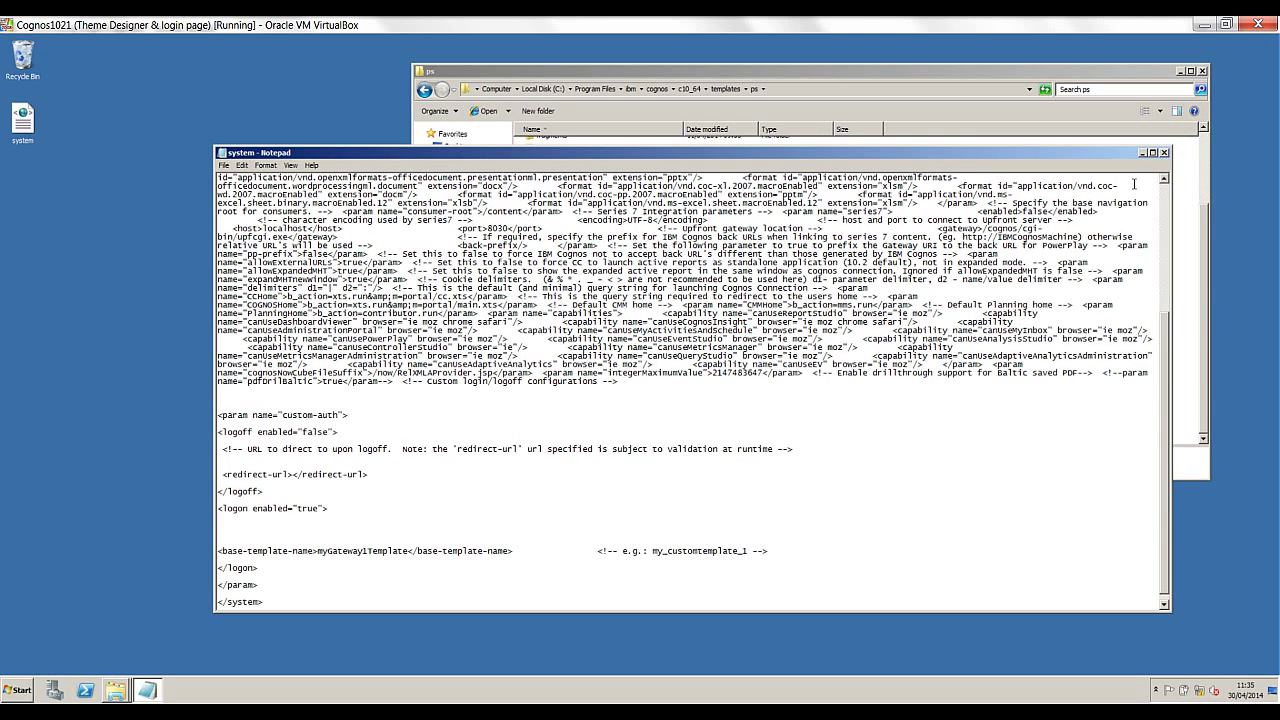
{"action": "left_click", "coordinate": [1165, 153]}
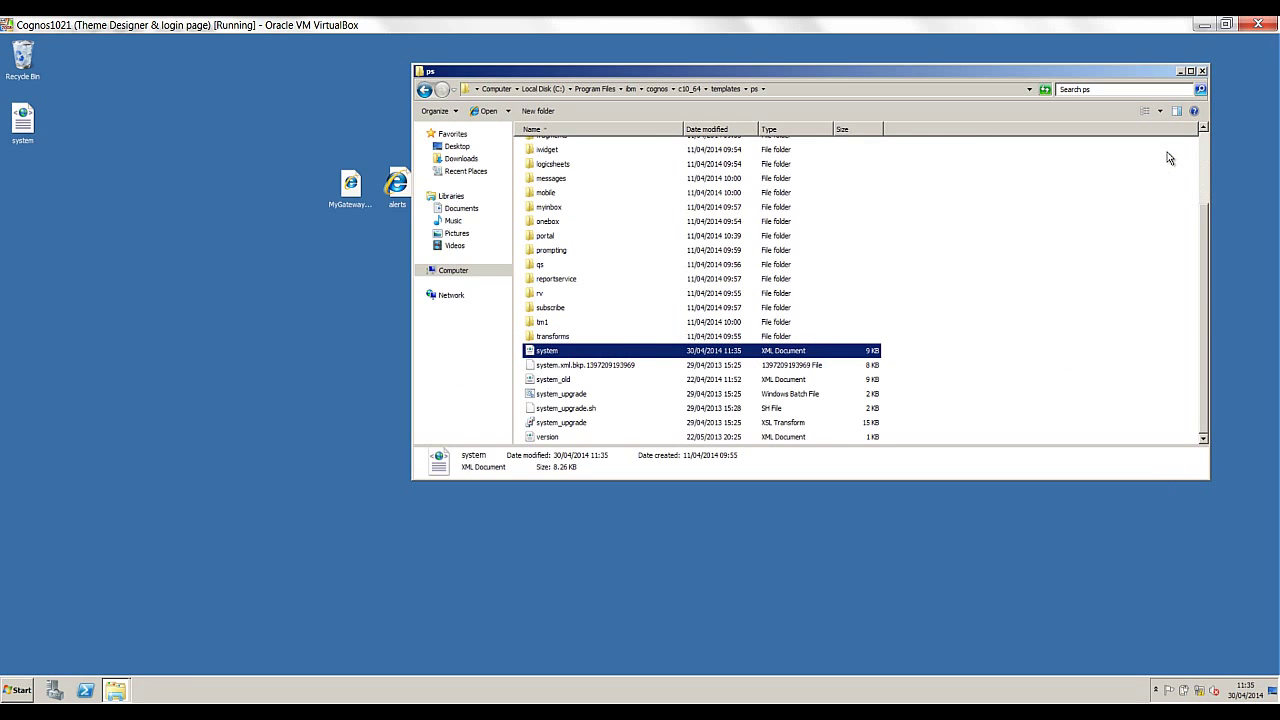
Step: Close the templates\ps Explorer window
{"action": "left_click", "coordinate": [1202, 72]}
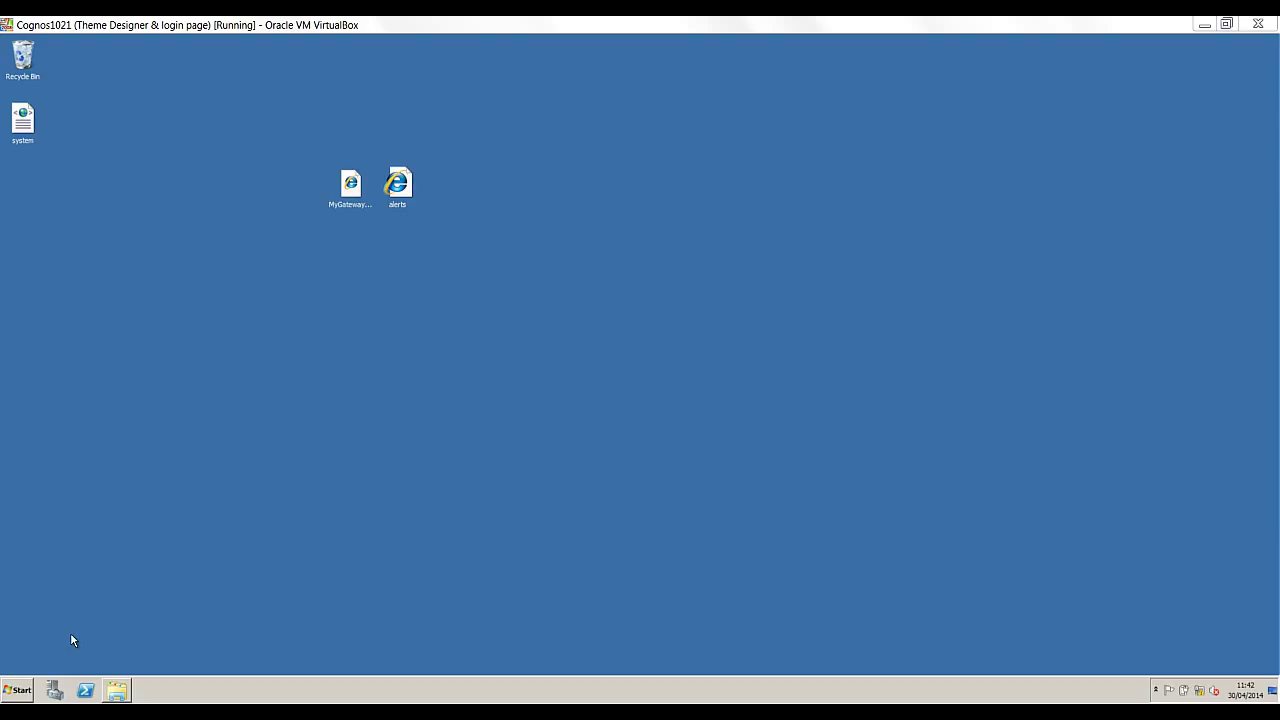
Step: Launch Internet Explorer to view the Triangle-branded Cognos login page
{"action": "left_click", "coordinate": [21, 692]}
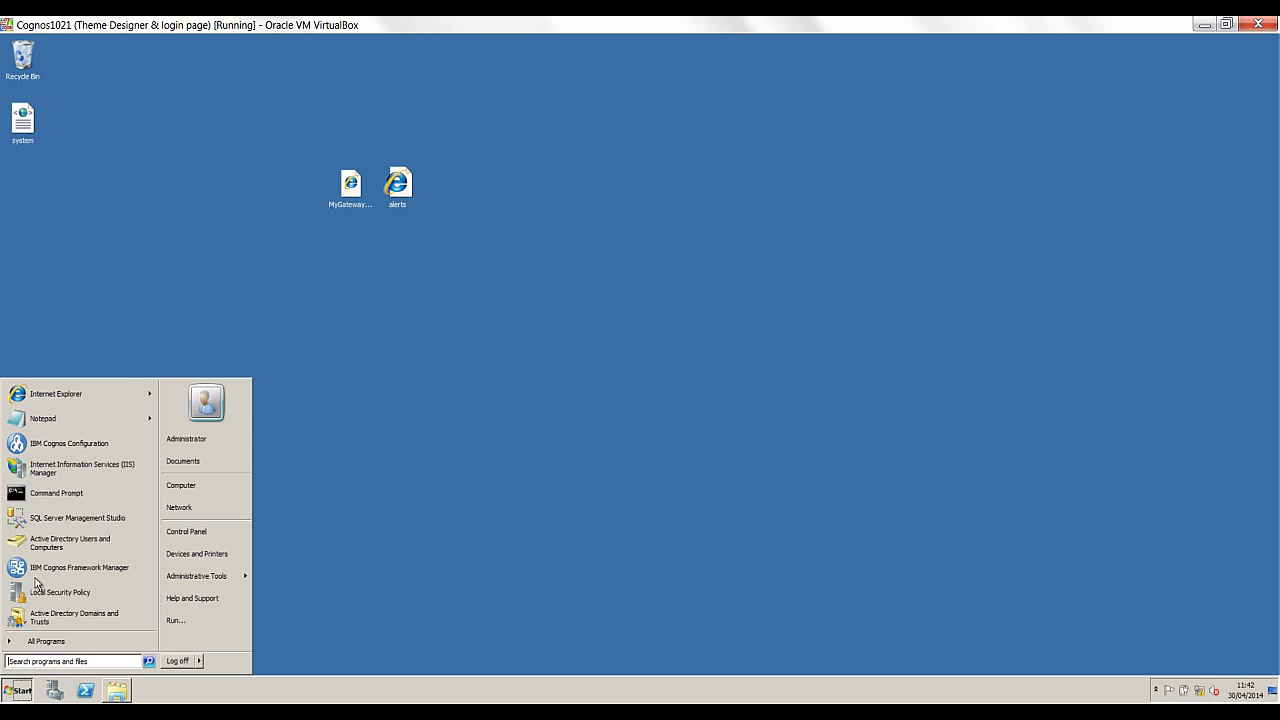
{"action": "left_click", "coordinate": [72, 396]}
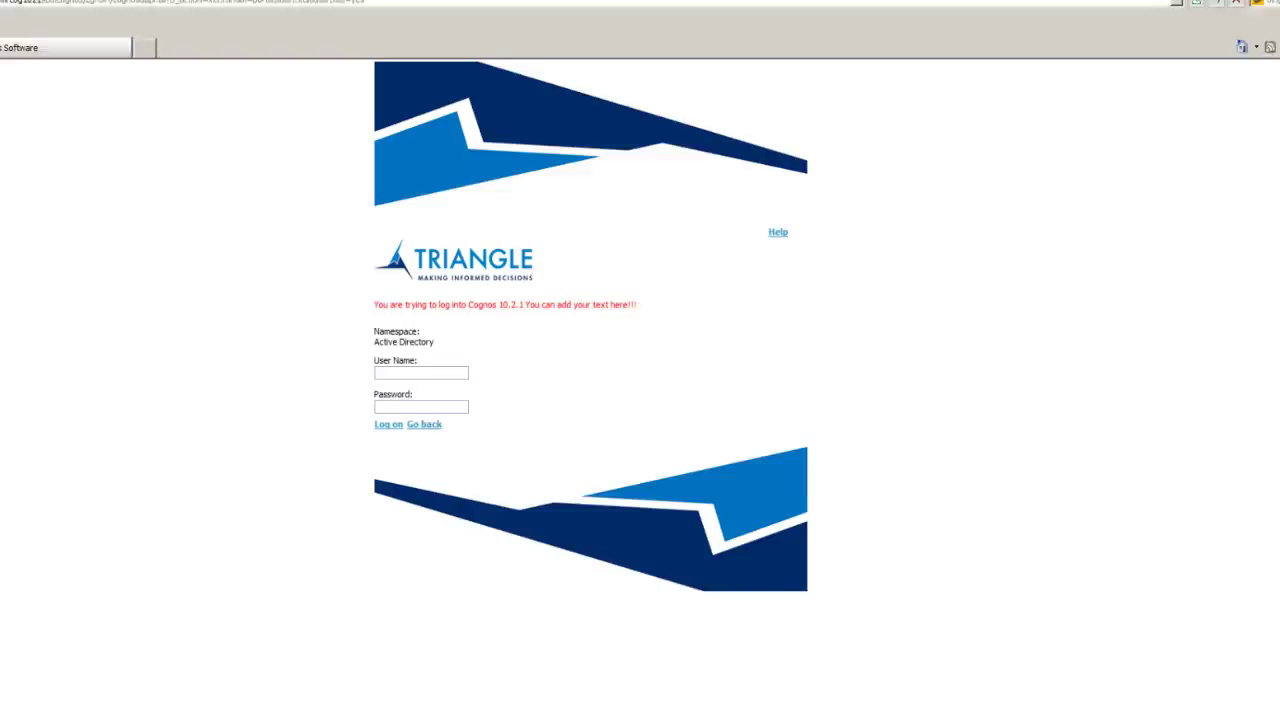